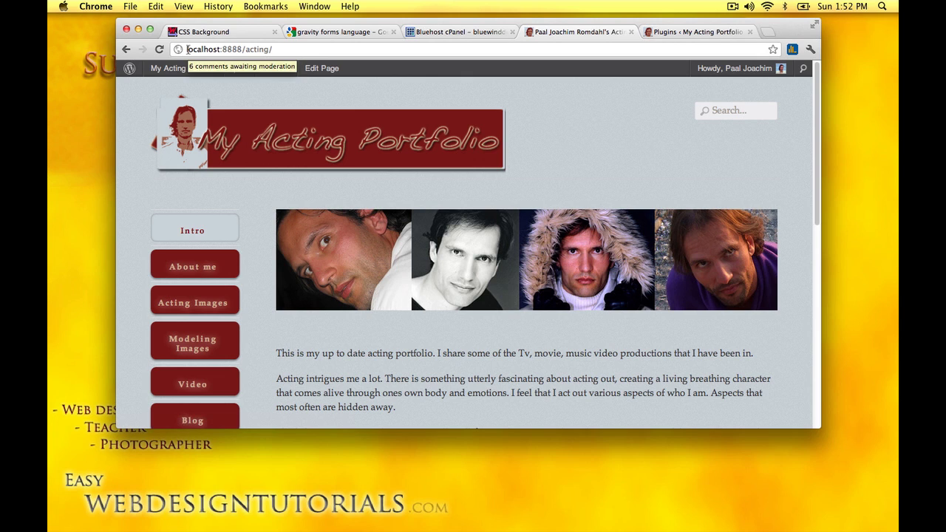
# Step: Leave the local site's address and switch to the 'Plugins ‹ My Acting Portfolio' admin page
pyautogui.moveTo(186, 48); pyautogui.dragTo(268, 48)
pyautogui.click(223, 48)
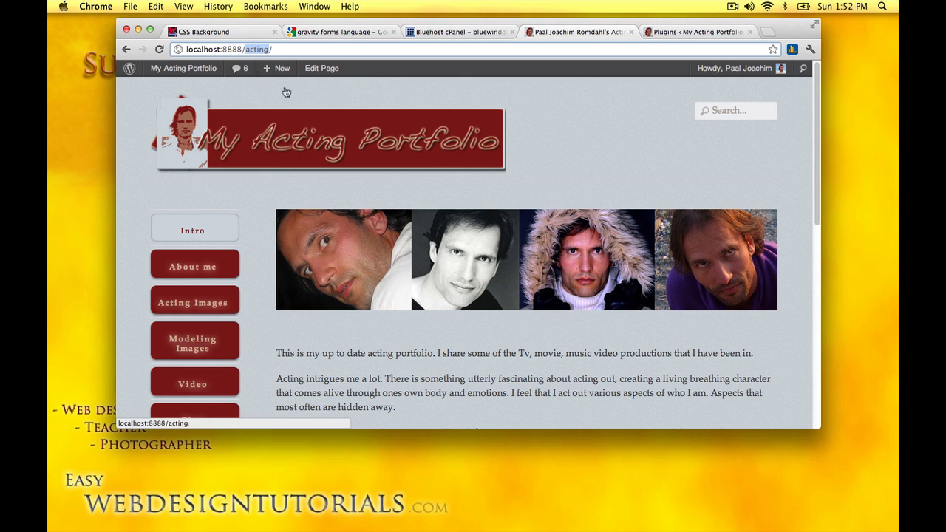
pyautogui.click(280, 49)
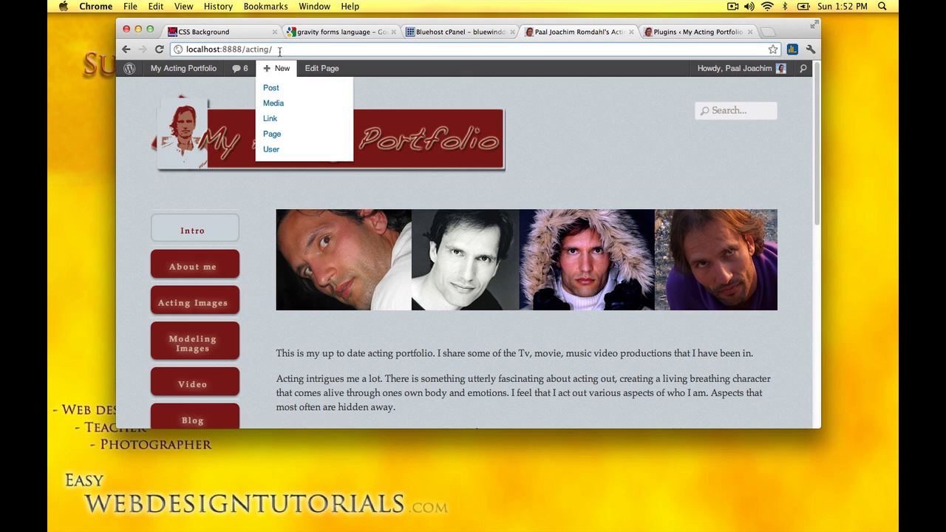
pyautogui.click(126, 99)
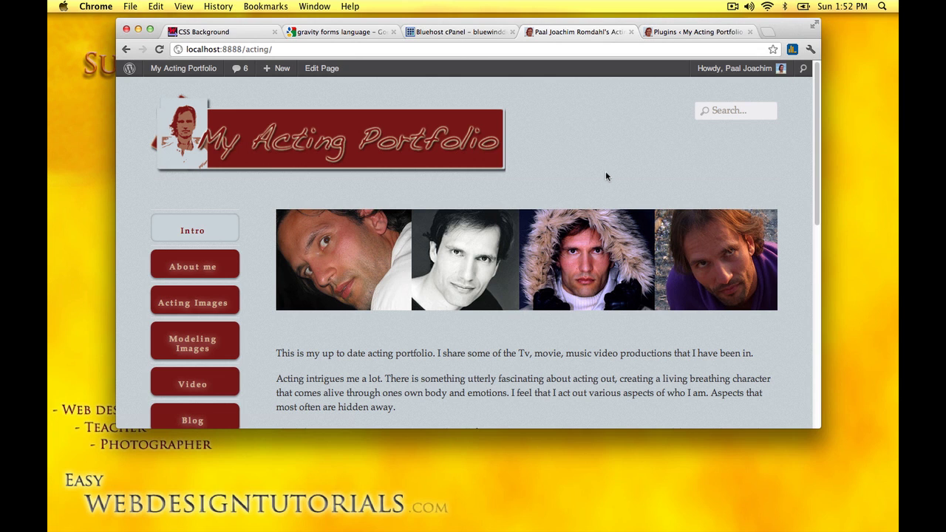
pyautogui.click(663, 33)
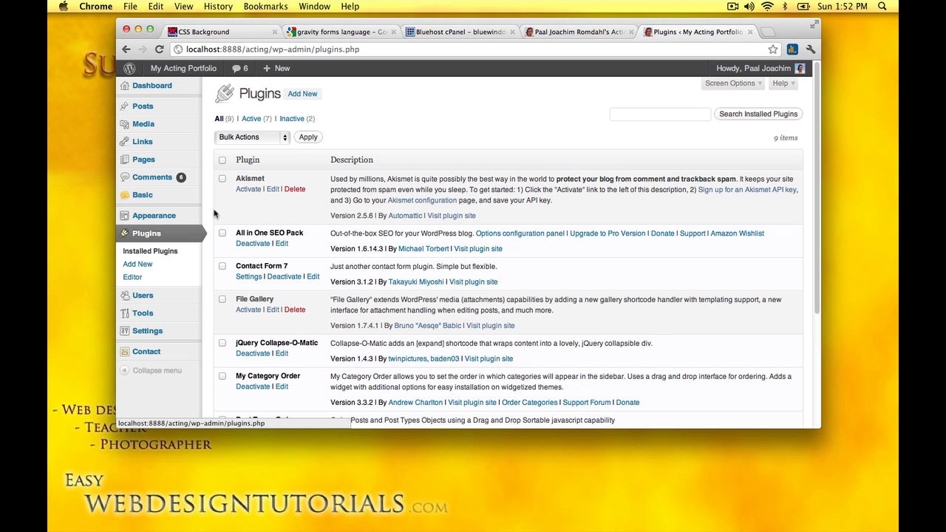
# Step: Search the plugin directory for 'duplicator' and install Duplicator 0.2.9, confirming with OK
pyautogui.click(301, 93)
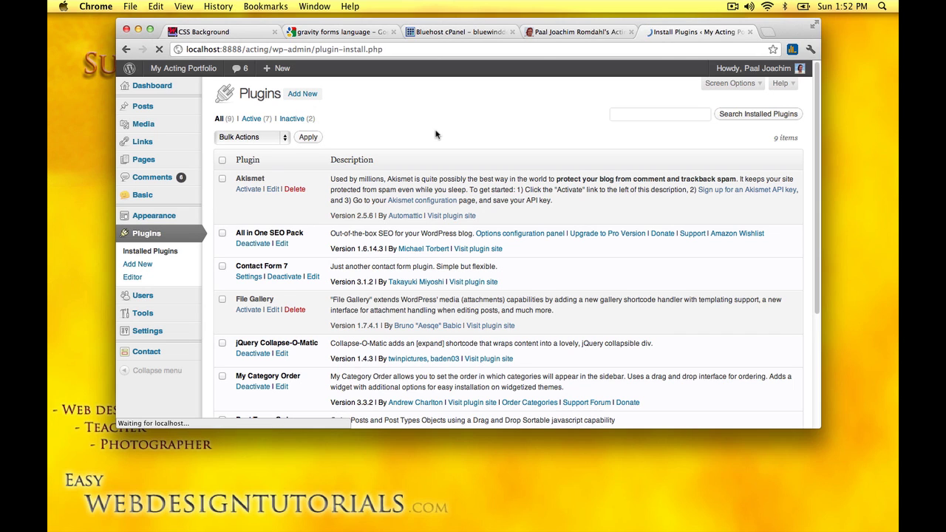
pyautogui.click(271, 196)
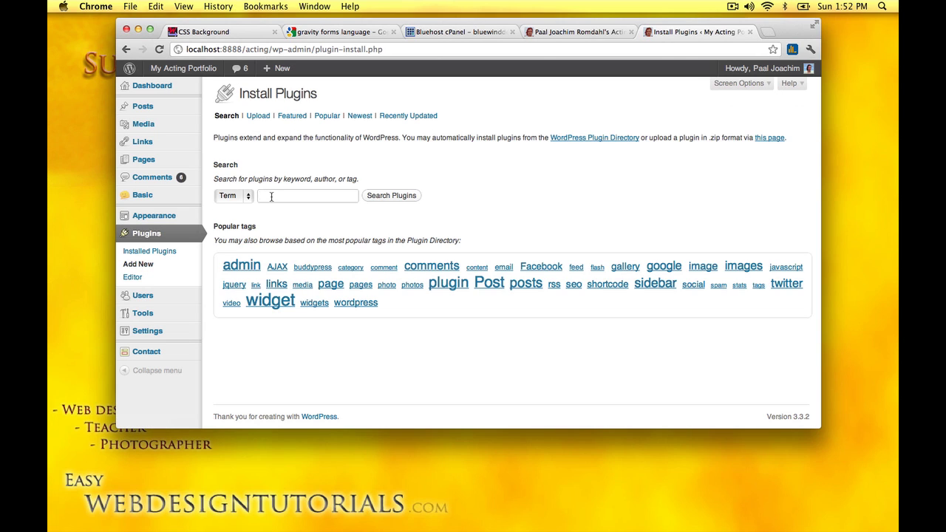
pyautogui.write('du')
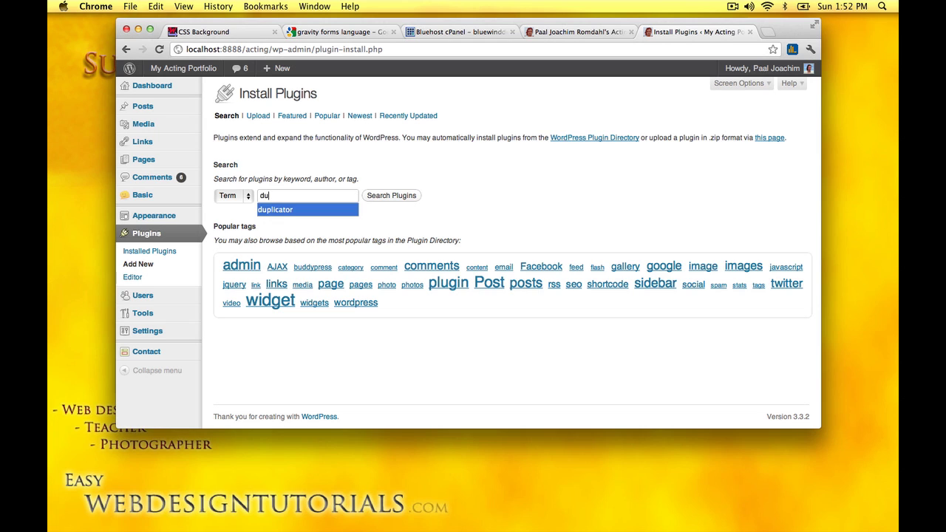
pyautogui.click(284, 209)
pyautogui.click(387, 197)
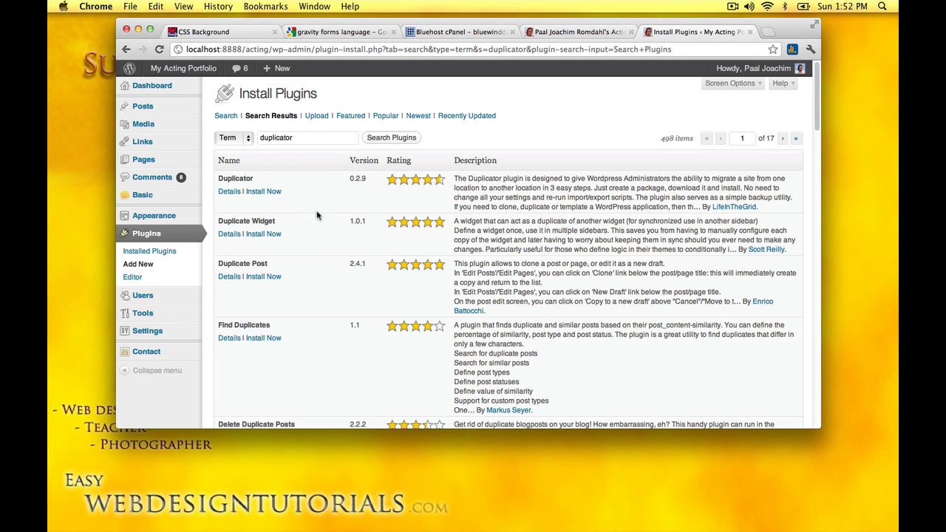
pyautogui.click(266, 193)
pyautogui.click(554, 193)
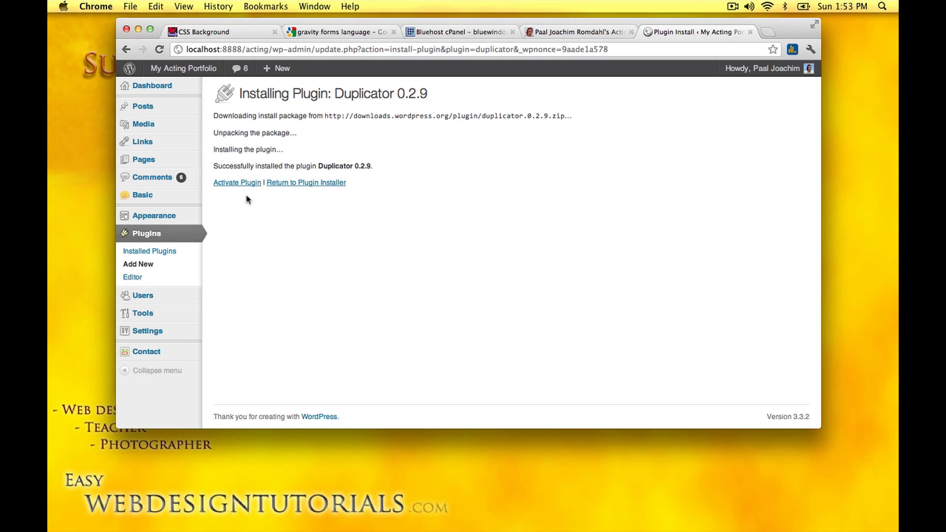
# Step: Activate Duplicator and open Tools > Duplicator, checking the package name 20120513_MyActingPortfolio
pyautogui.click(237, 183)
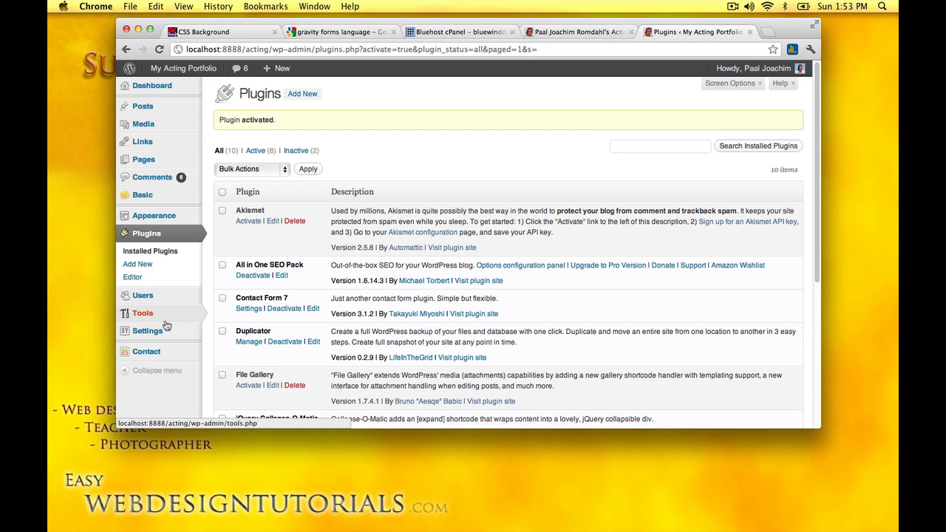
pyautogui.moveTo(148, 314)
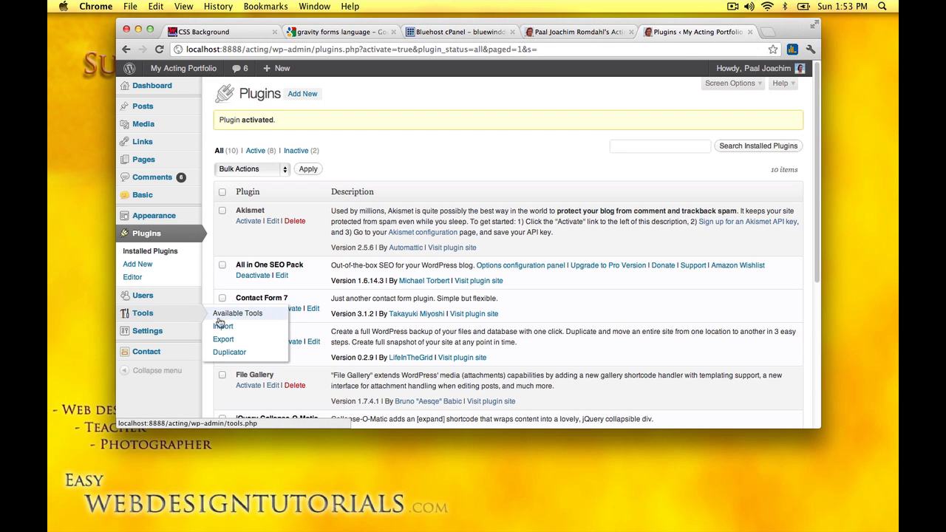
pyautogui.click(227, 357)
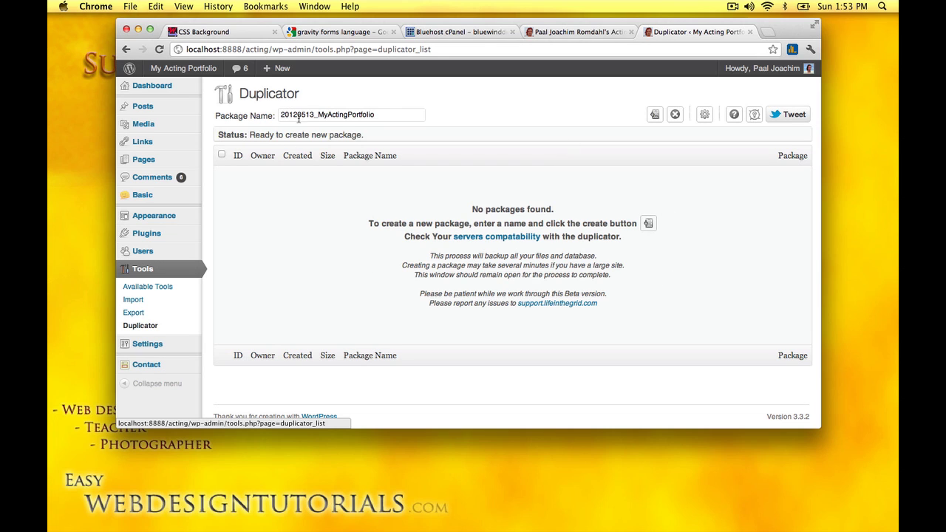
pyautogui.moveTo(318, 114); pyautogui.dragTo(377, 114)
pyautogui.click(383, 114)
pyautogui.click(487, 123)
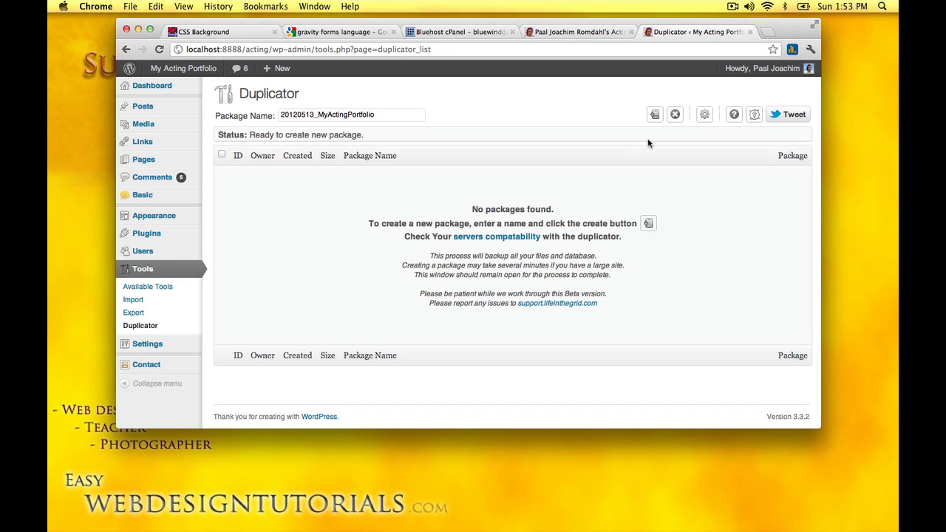
# Step: Build the 20120513_MyActingPortfolio package, confirming creation and waiting for the 100.25MB result
pyautogui.click(654, 115)
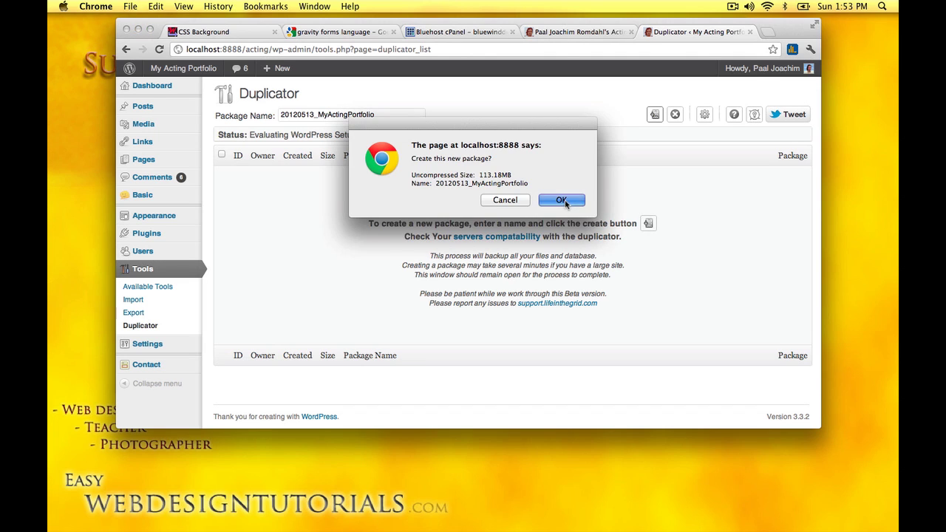
pyautogui.click(561, 201)
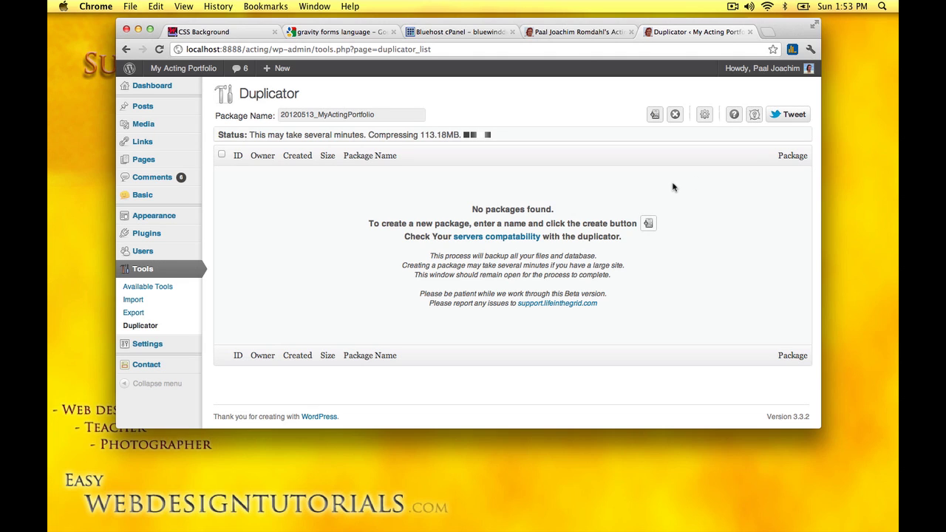
pyautogui.click(732, 6)
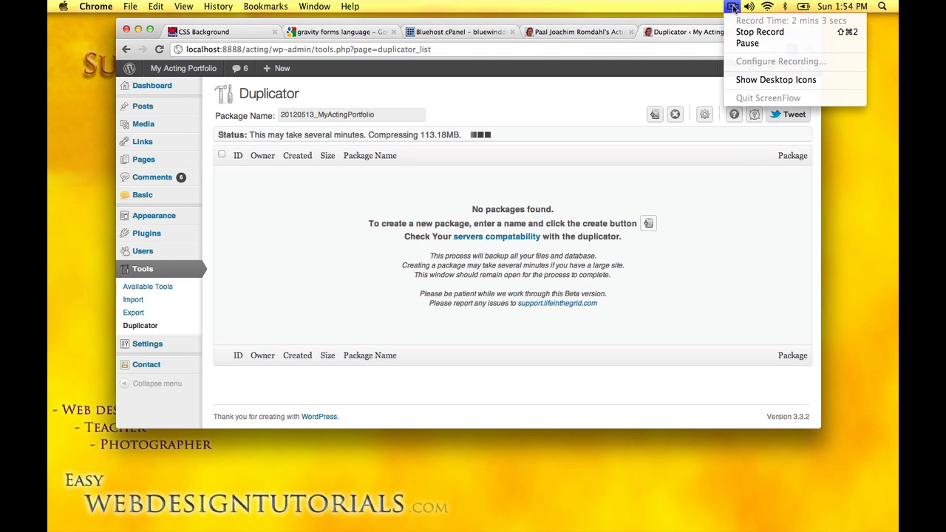
pyautogui.click(746, 42)
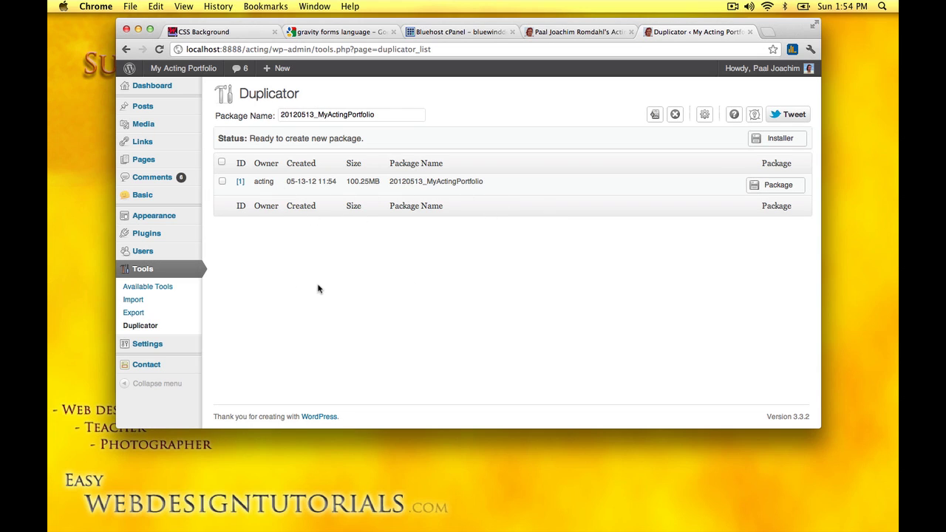
# Step: Download the package zip and the installer file, then show the Downloads stack
pyautogui.click(223, 182)
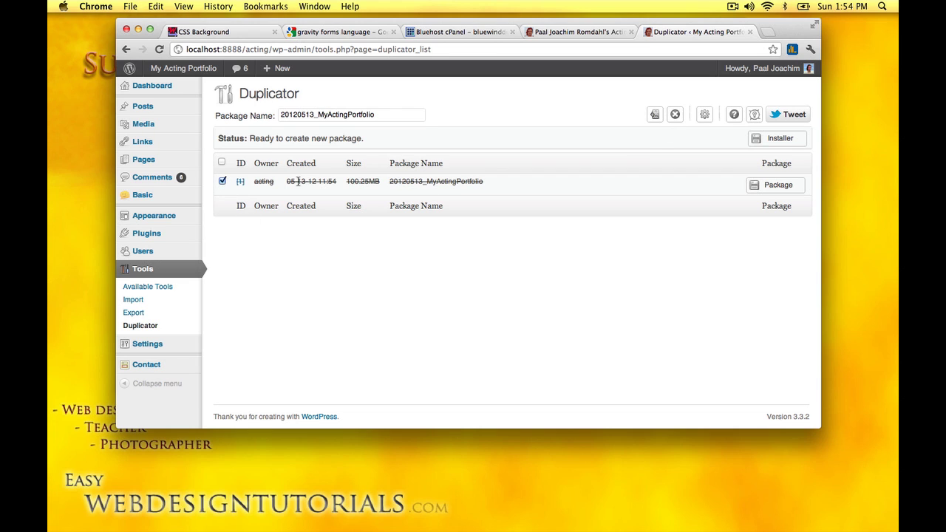
pyautogui.click(222, 181)
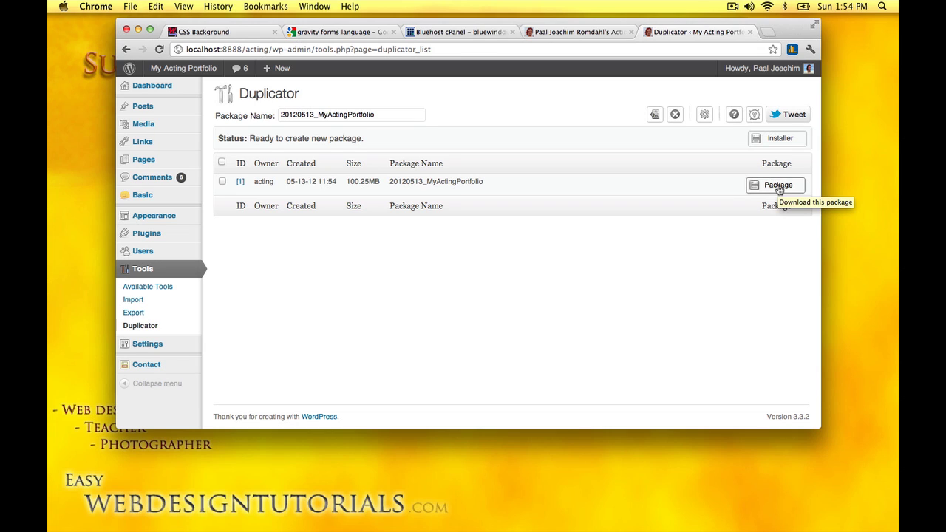
pyautogui.click(778, 189)
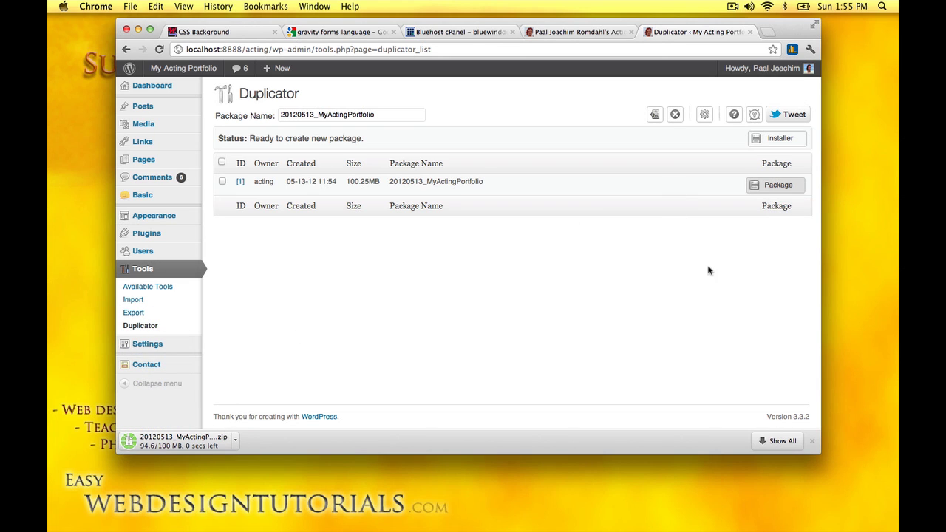
pyautogui.click(775, 140)
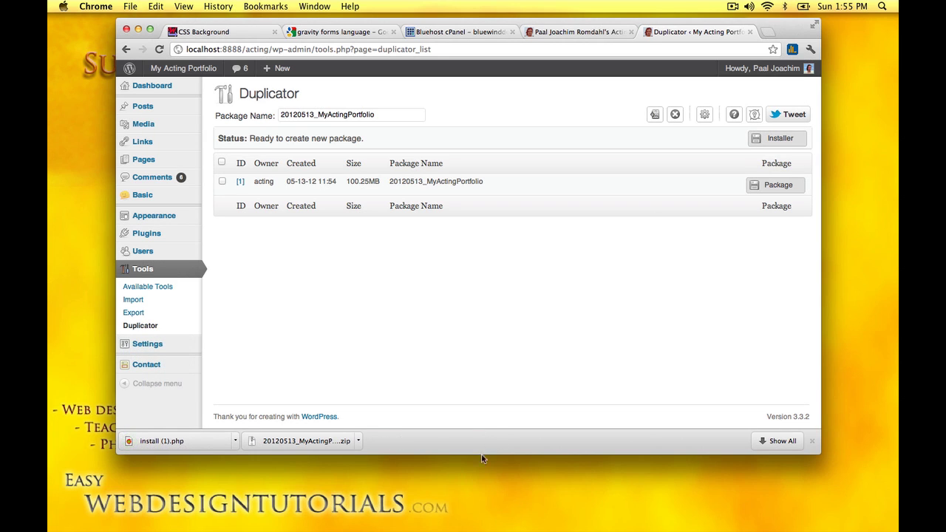
pyautogui.moveTo(494, 526)
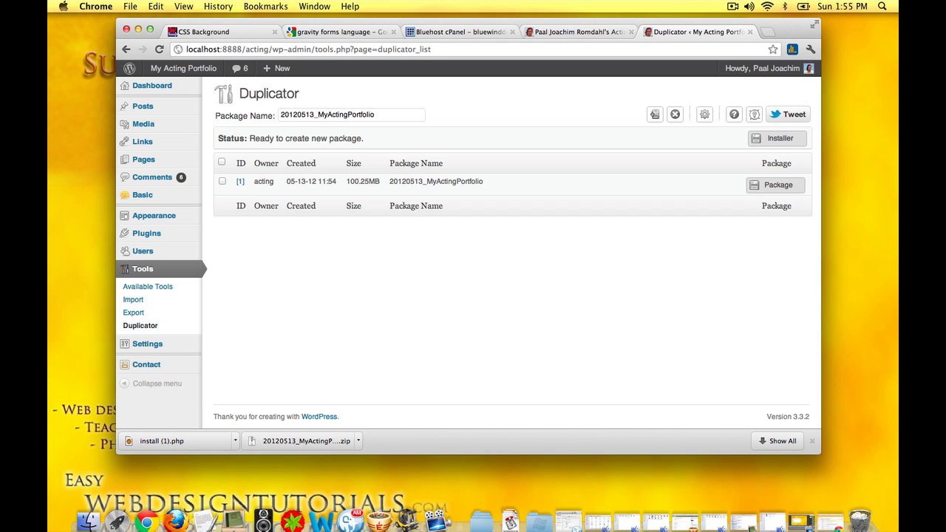
pyautogui.click(512, 514)
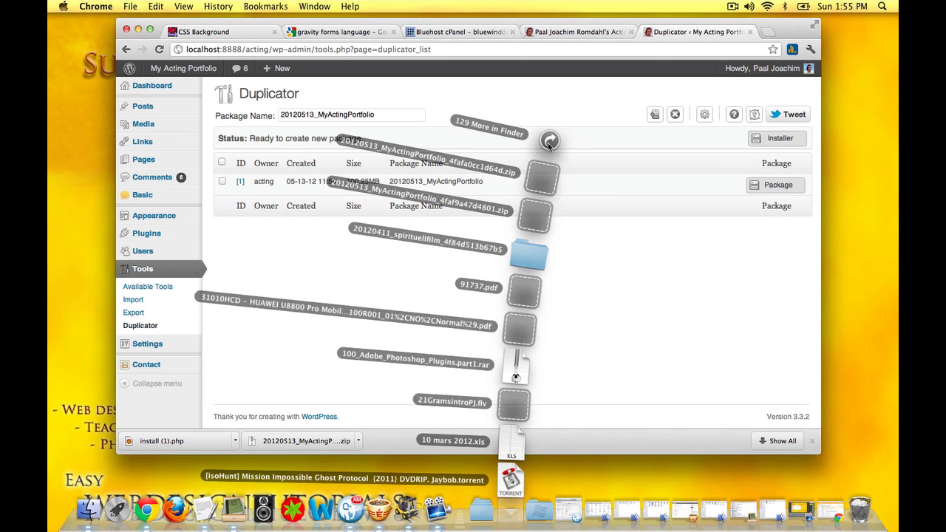
# Step: Open the Downloads folder and move the old install.php to the Trash
pyautogui.click(549, 141)
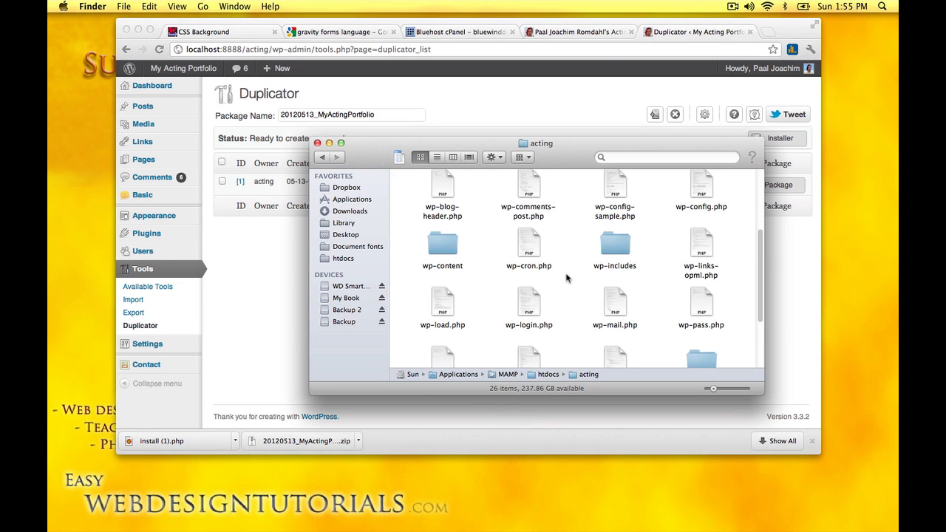
pyautogui.moveTo(467, 154); pyautogui.dragTo(367, 162)
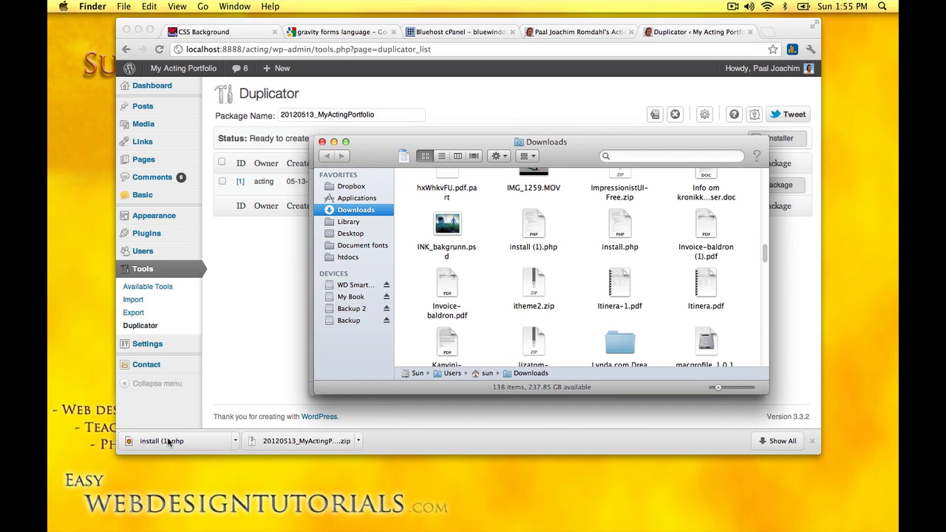
pyautogui.scroll(-2, 570, 315)
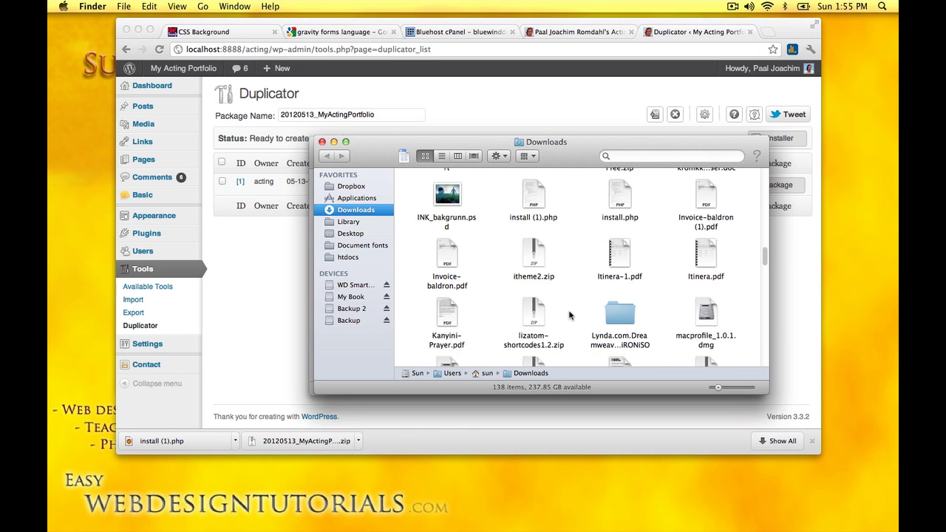
pyautogui.scroll(1, 570, 315)
pyautogui.click(627, 211)
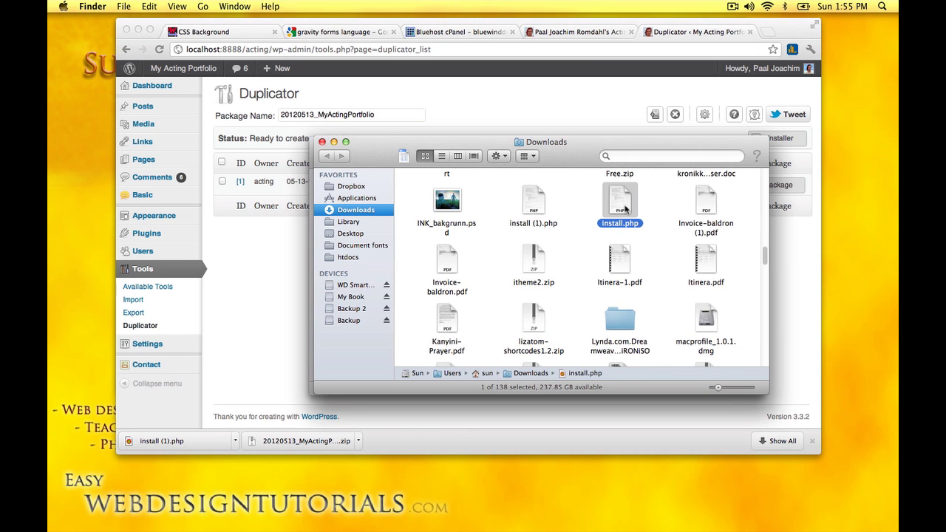
pyautogui.moveTo(630, 216); pyautogui.dragTo(857, 516)
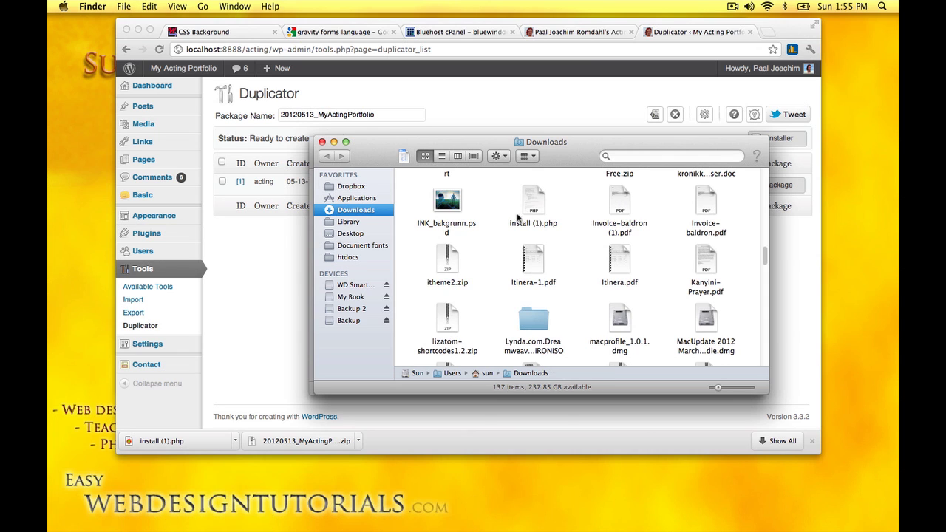
# Step: Rename install (1).php to install.php
pyautogui.click(537, 226)
pyautogui.click(540, 224)
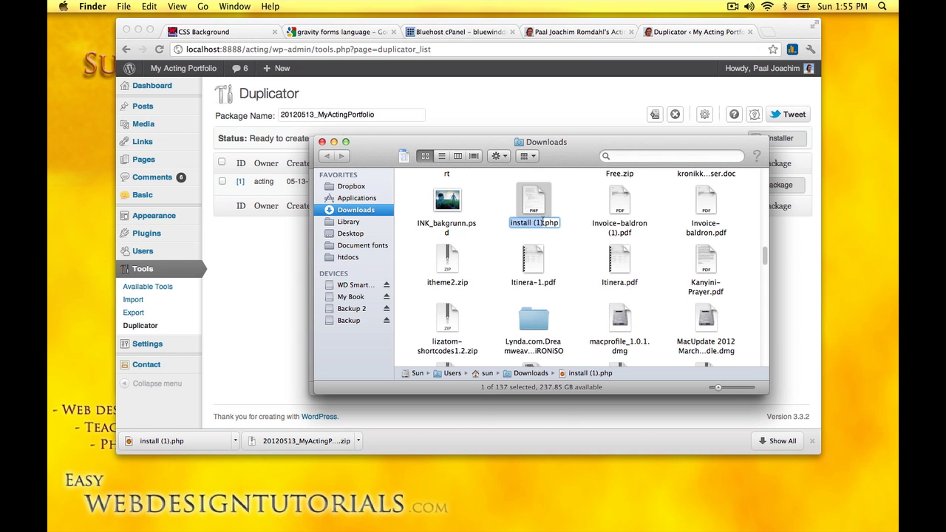
pyautogui.click(543, 222)
pyautogui.press('BackSpace')
pyautogui.press('BackSpace')
pyautogui.press('BackSpace')
pyautogui.press('BackSpace')
pyautogui.press('Return')
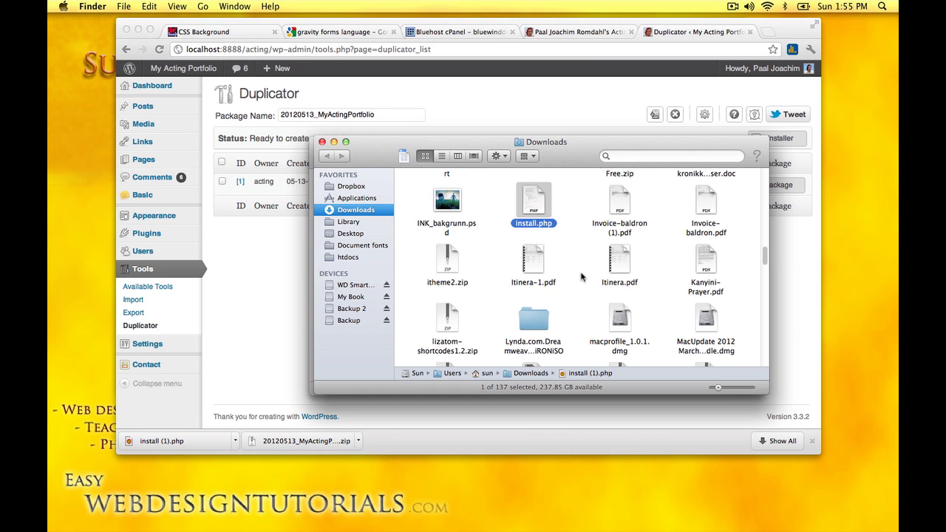
# Step: Check the acting folder's wp-snapshots folder, close it, and rearrange the windows
pyautogui.moveTo(575, 156); pyautogui.dragTo(676, 194)
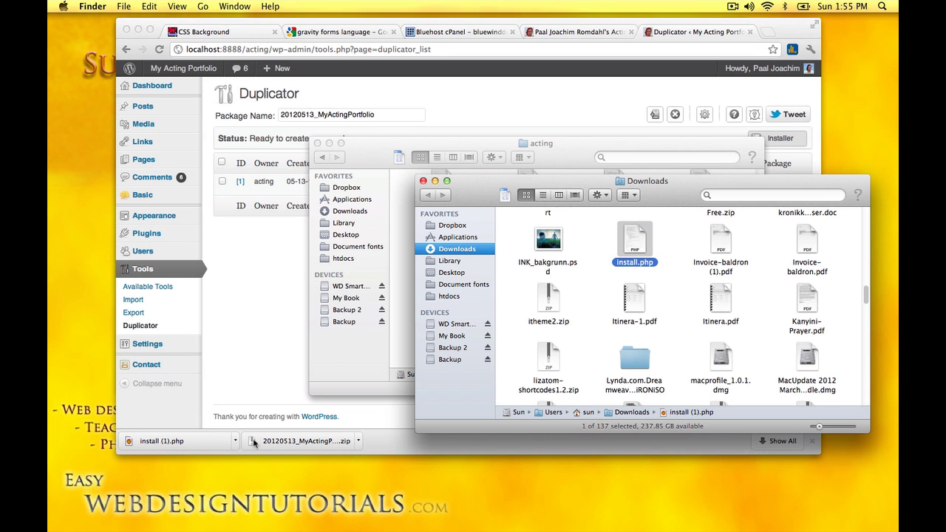
pyautogui.moveTo(679, 197); pyautogui.dragTo(666, 344)
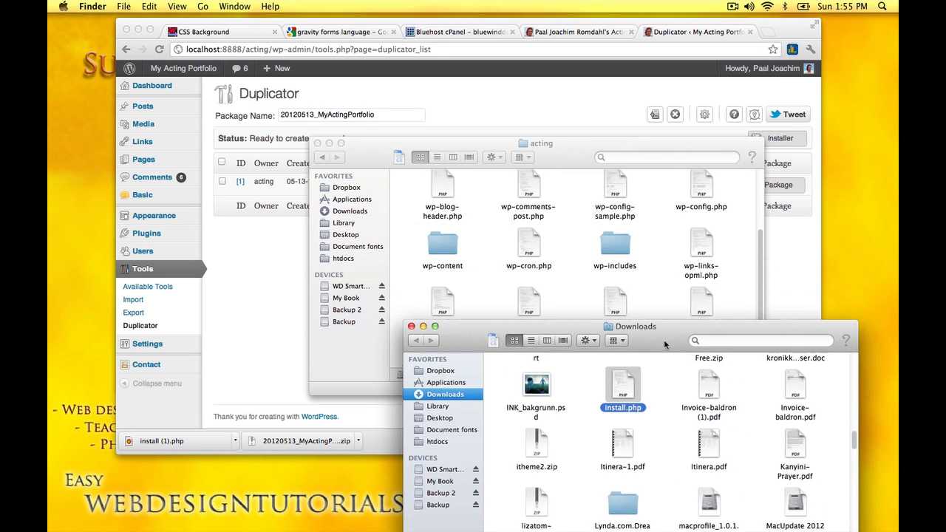
pyautogui.click(488, 249)
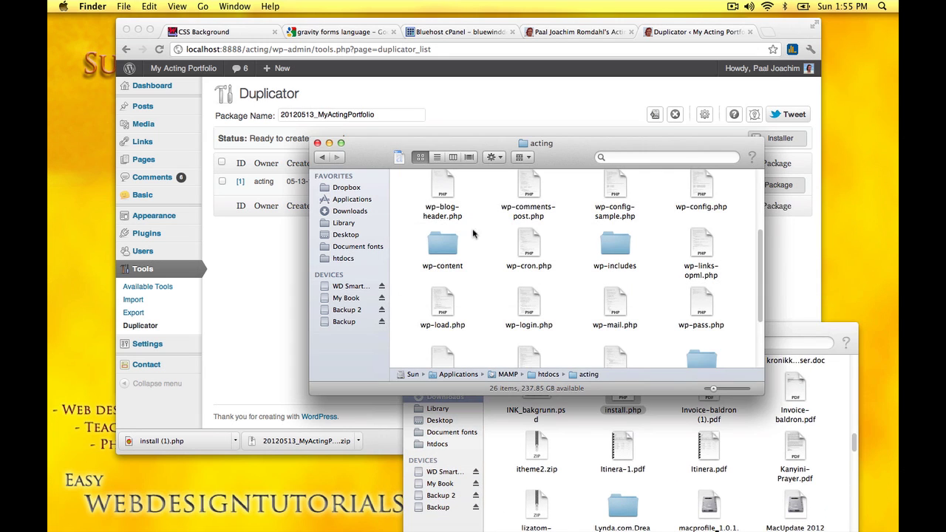
pyautogui.click(322, 158)
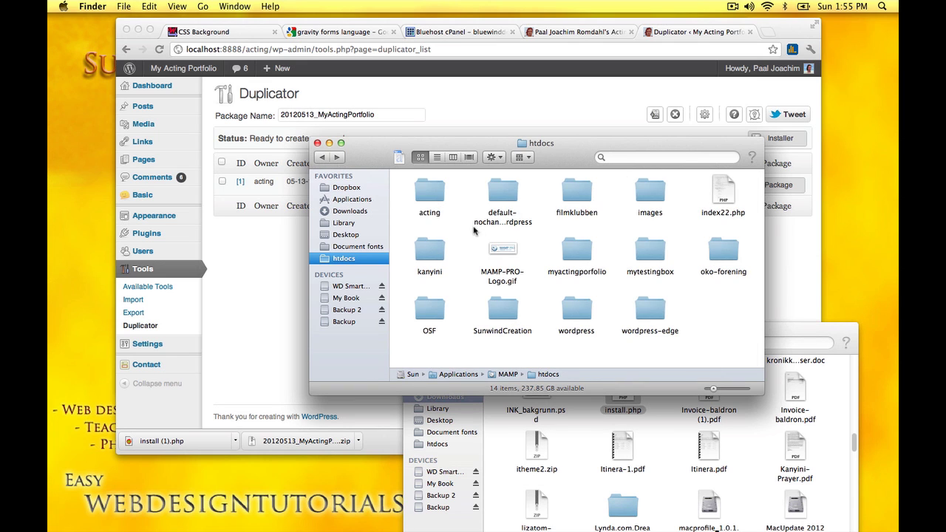
pyautogui.click(337, 157)
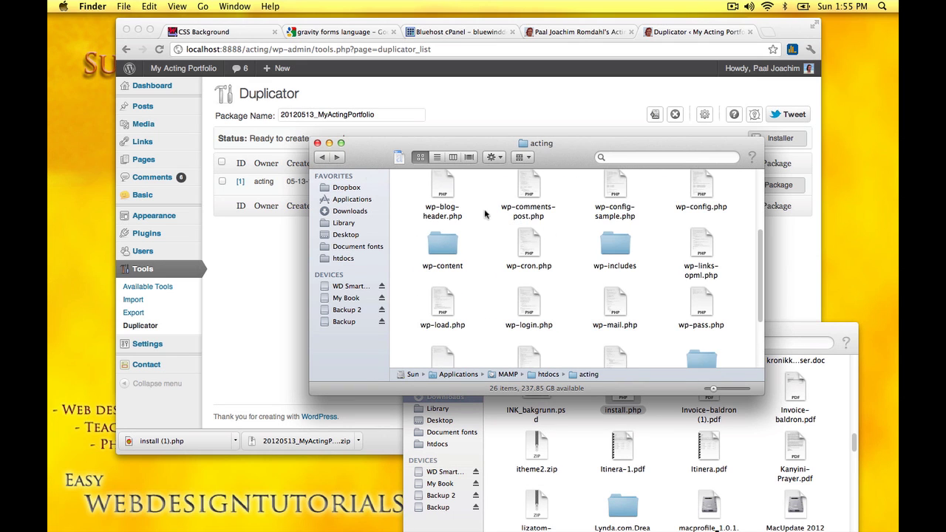
pyautogui.scroll(-3, 608, 310)
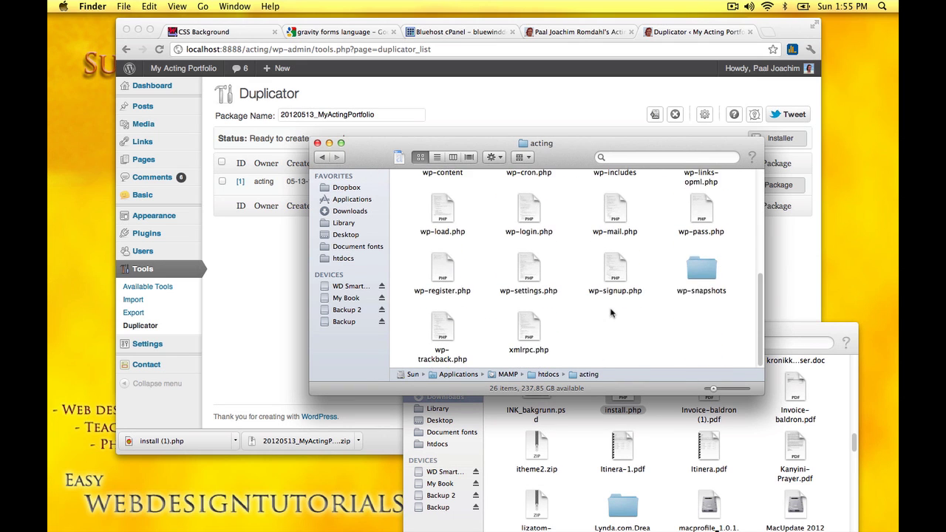
pyautogui.doubleClick(705, 270)
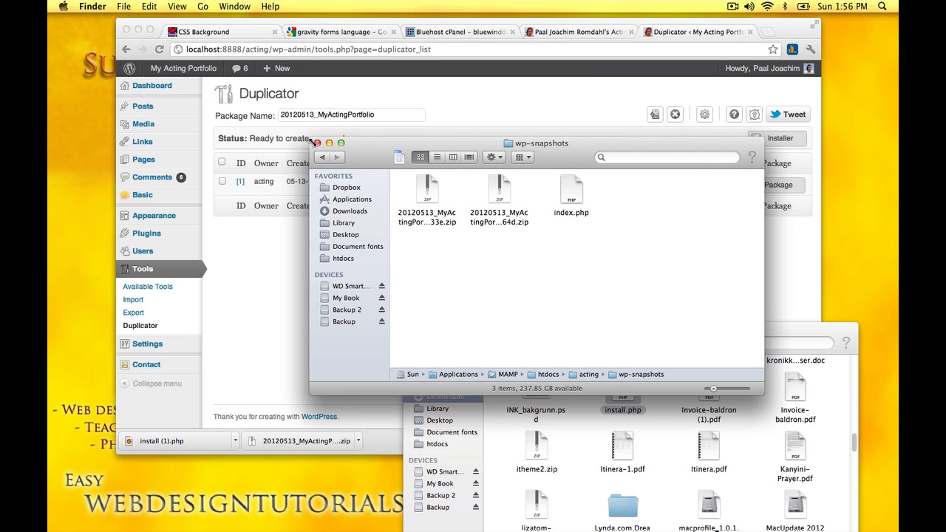
pyautogui.click(317, 144)
pyautogui.moveTo(678, 341); pyautogui.dragTo(692, 229)
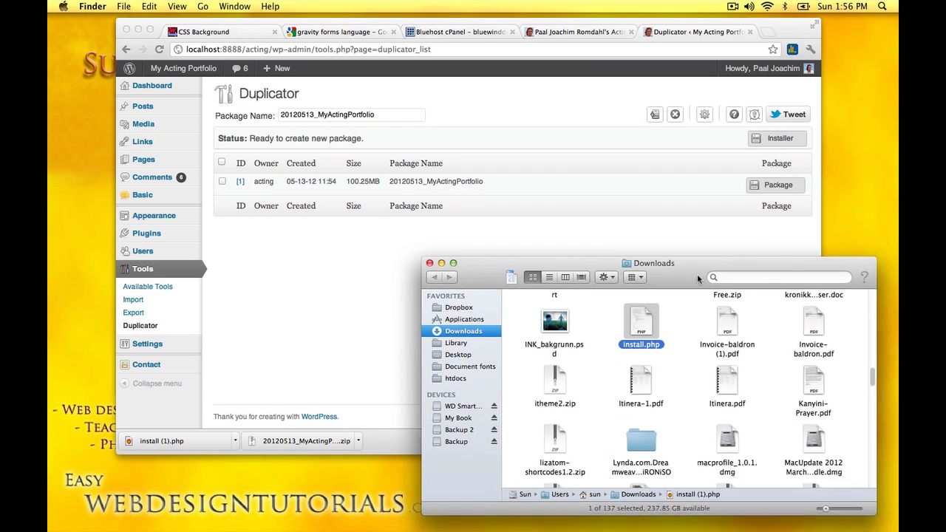
pyautogui.click(567, 27)
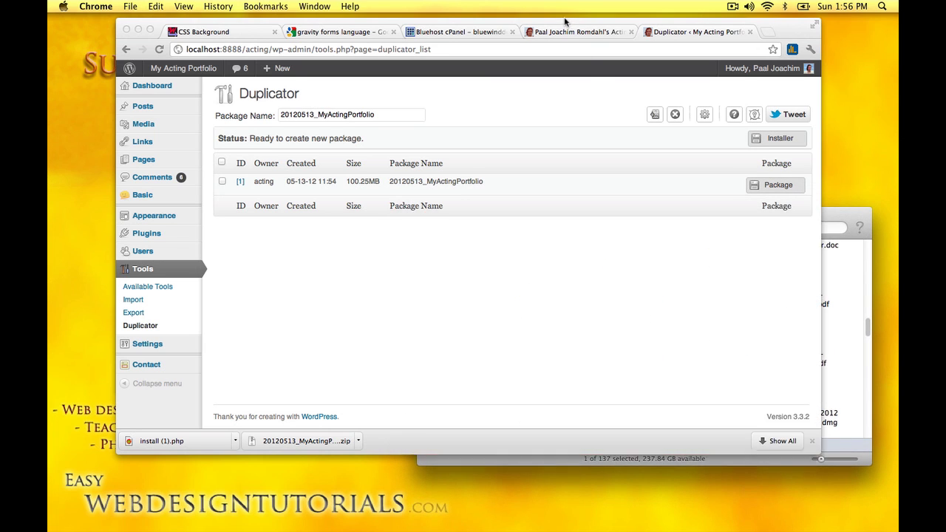
pyautogui.moveTo(566, 26); pyautogui.dragTo(548, 108)
# Step: Upload install.php from Downloads into the remote myactingportfolio folder in ForkLift
pyautogui.click(449, 25)
pyautogui.moveTo(449, 25); pyautogui.dragTo(393, 20)
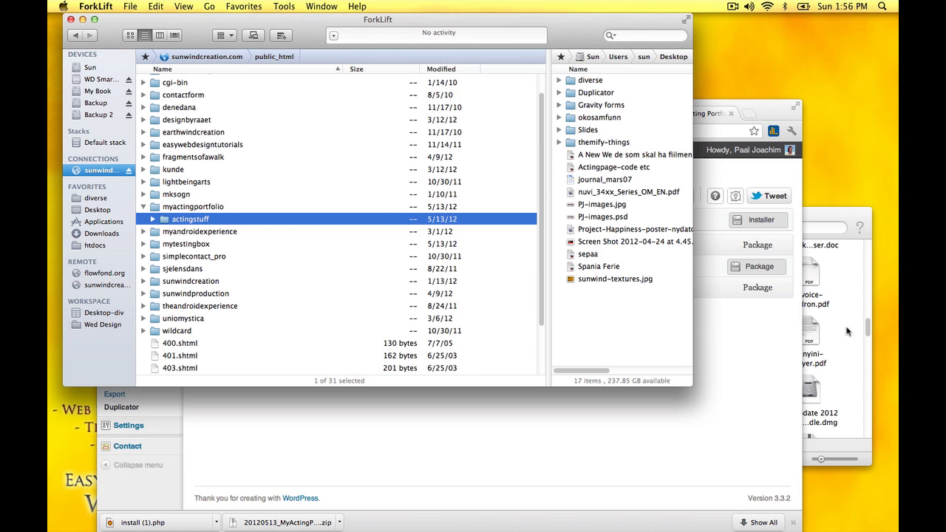
pyautogui.click(817, 214)
pyautogui.moveTo(818, 214); pyautogui.dragTo(822, 146)
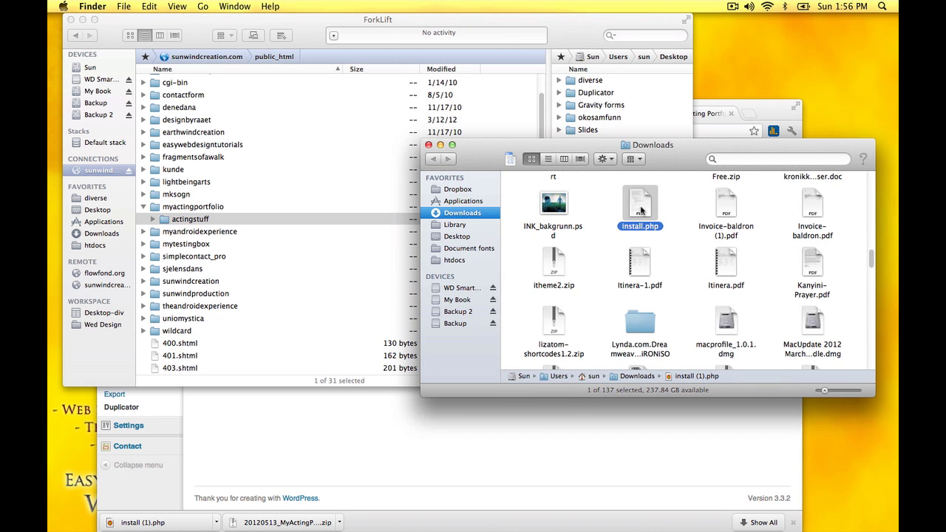
pyautogui.moveTo(322, 209); pyautogui.dragTo(219, 209)
# Step: Reveal the package zip in Finder, upload it to myactingportfolio, and bring the Duplicator page forward
pyautogui.click(341, 523)
pyautogui.click(369, 504)
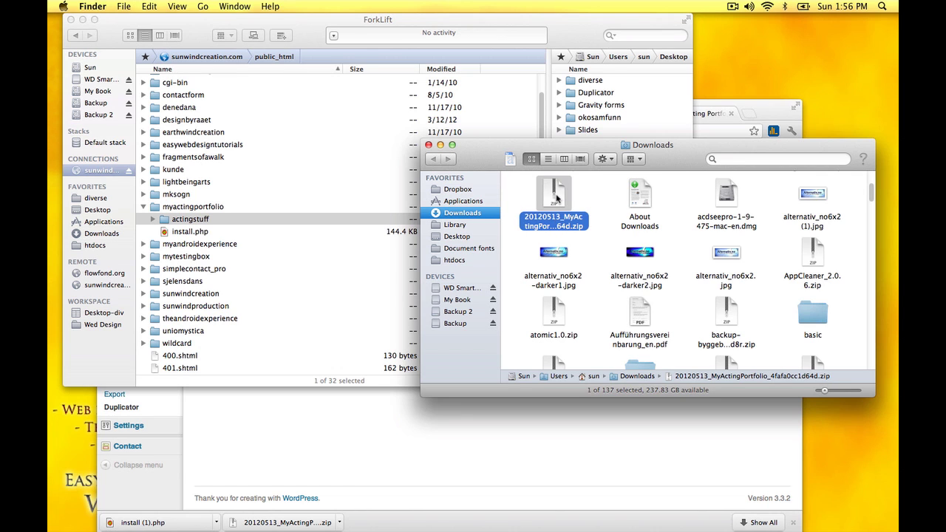
pyautogui.moveTo(555, 198); pyautogui.dragTo(219, 210)
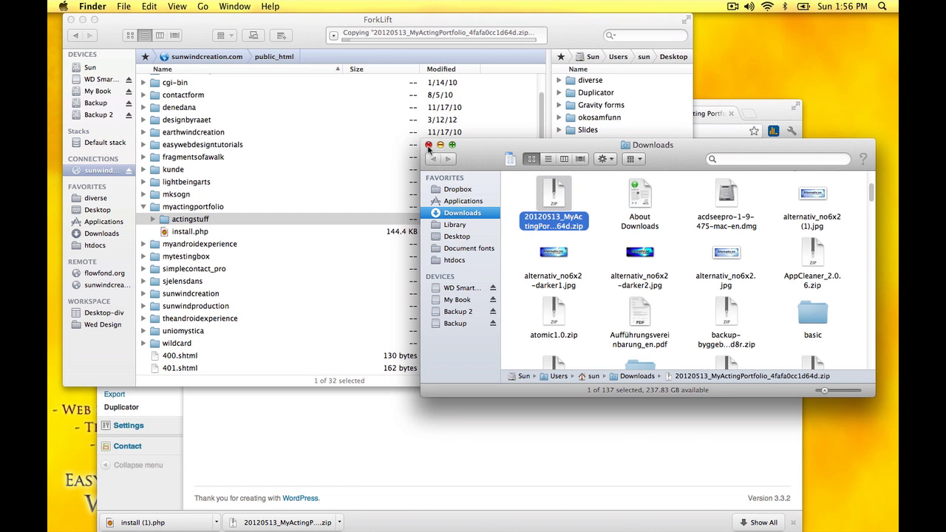
pyautogui.click(427, 146)
pyautogui.moveTo(494, 16); pyautogui.dragTo(606, 122)
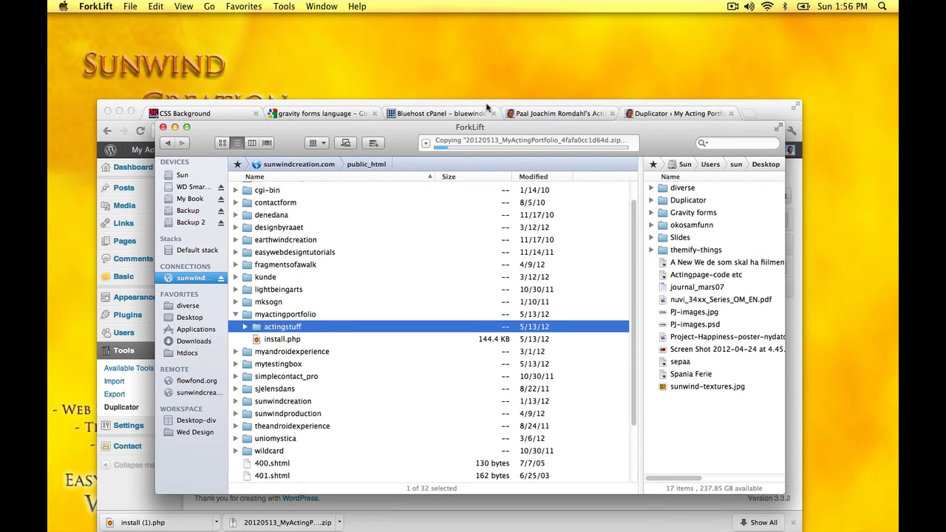
pyautogui.click(487, 101)
pyautogui.moveTo(491, 104); pyautogui.dragTo(507, 41)
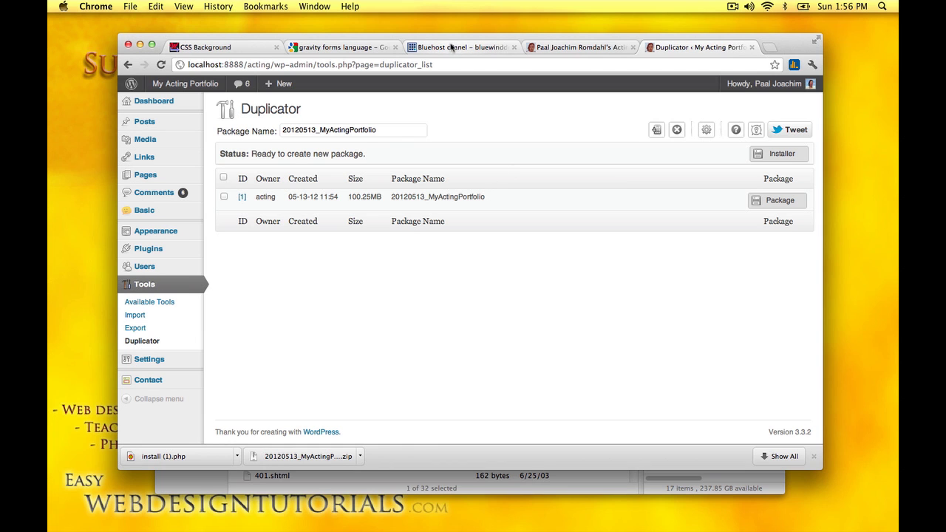
# Step: Switch to the Bluehost cPanel tab and open MySQL Databases
pyautogui.click(449, 47)
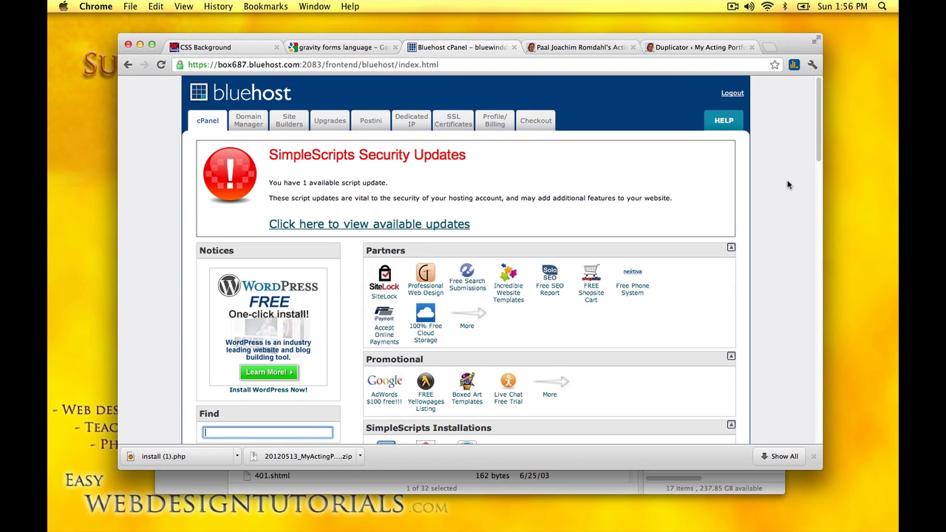
pyautogui.scroll(-8, 794, 215)
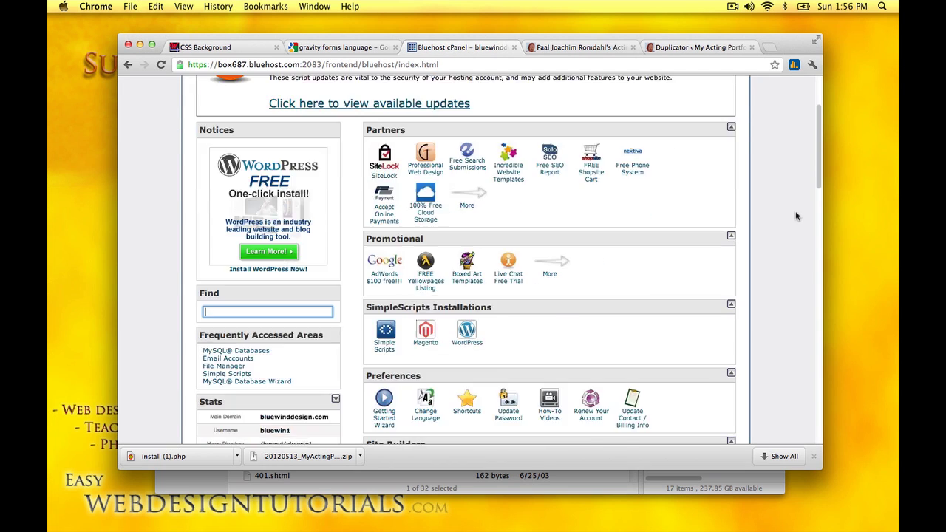
pyautogui.scroll(-14, 796, 215)
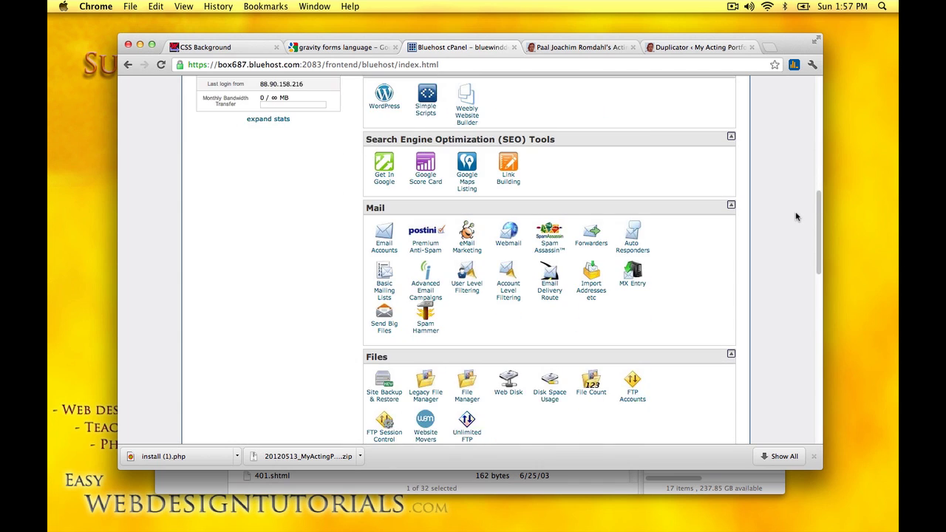
pyautogui.scroll(-8, 796, 215)
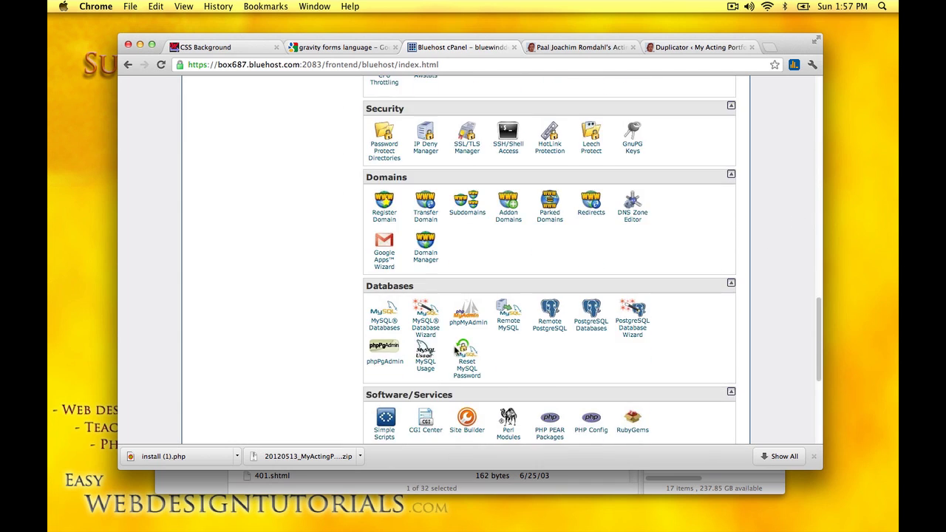
pyautogui.click(379, 328)
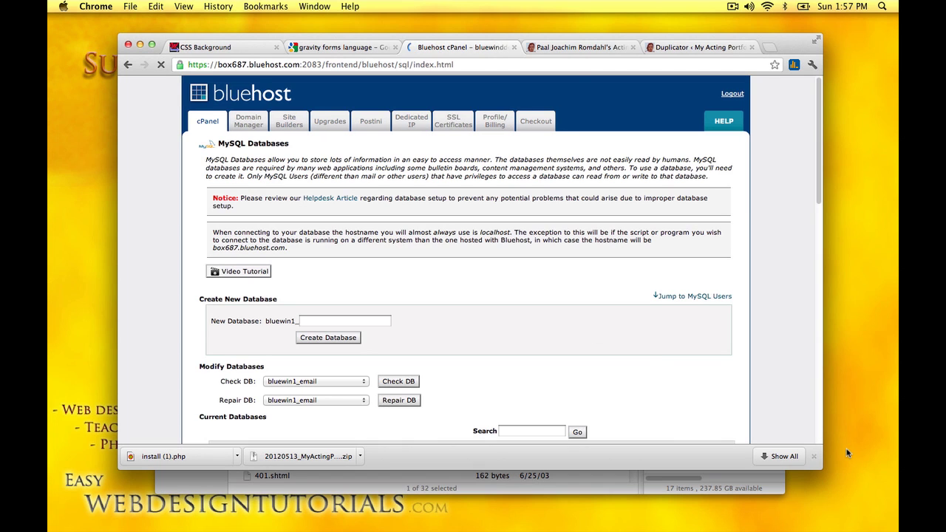
pyautogui.click(817, 457)
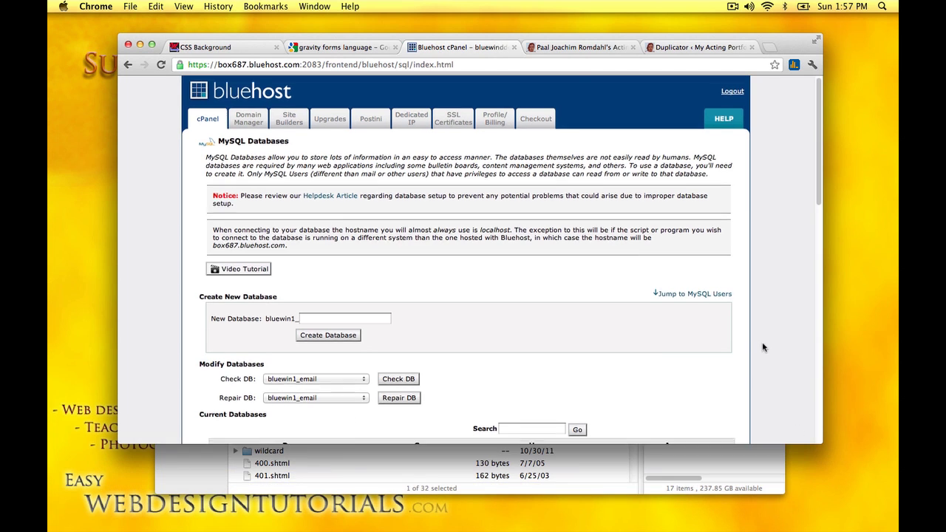
# Step: Create a new database named 'test', producing bluewin1_test
pyautogui.scroll(-3, 764, 348)
pyautogui.scroll(-2, 763, 347)
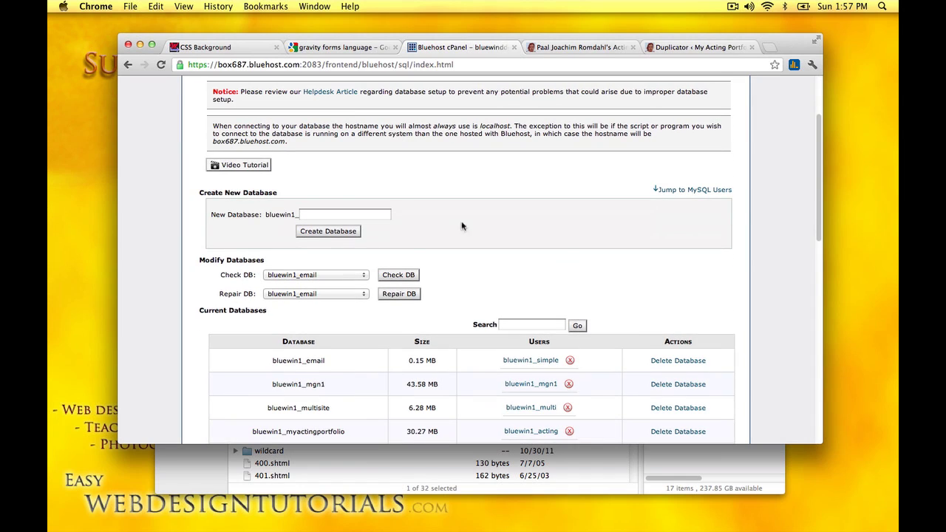
pyautogui.click(319, 213)
pyautogui.moveTo(266, 214); pyautogui.dragTo(291, 215)
pyautogui.click(311, 214)
pyautogui.write('t')
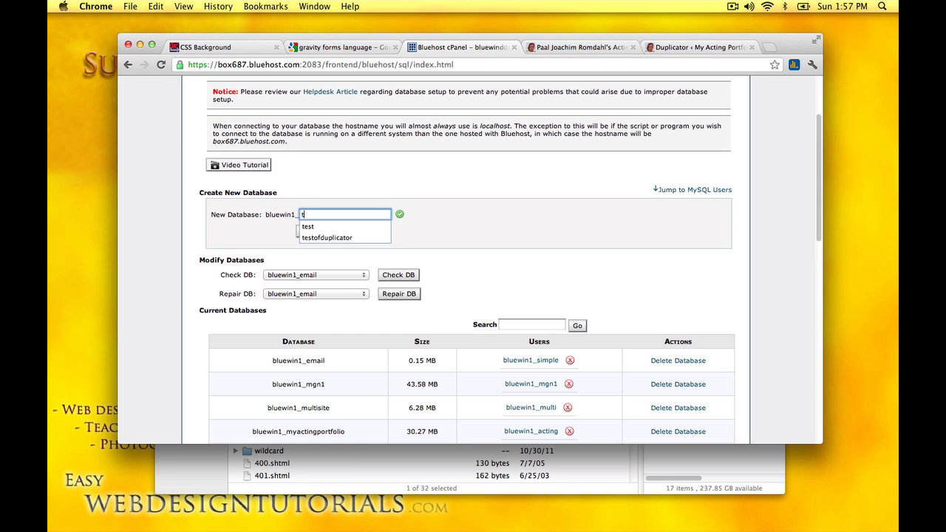
pyautogui.write('est')
pyautogui.click(311, 226)
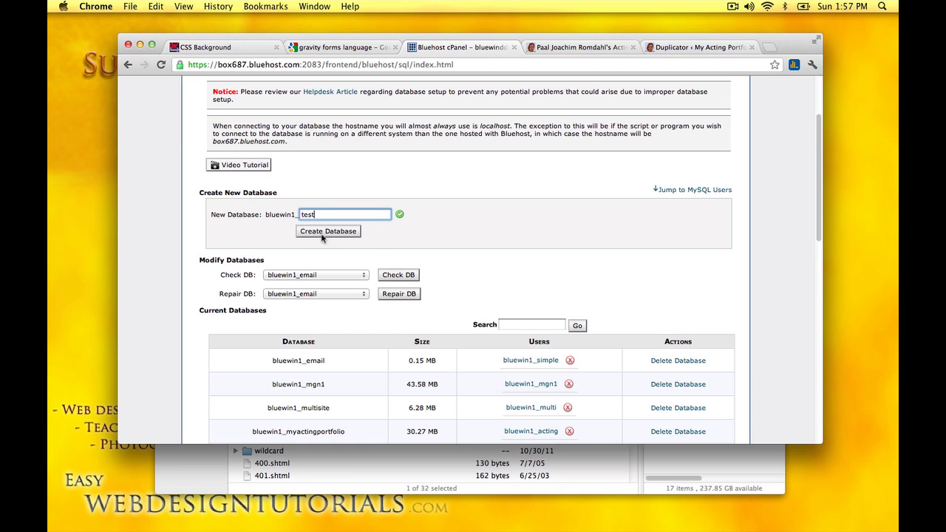
pyautogui.click(325, 232)
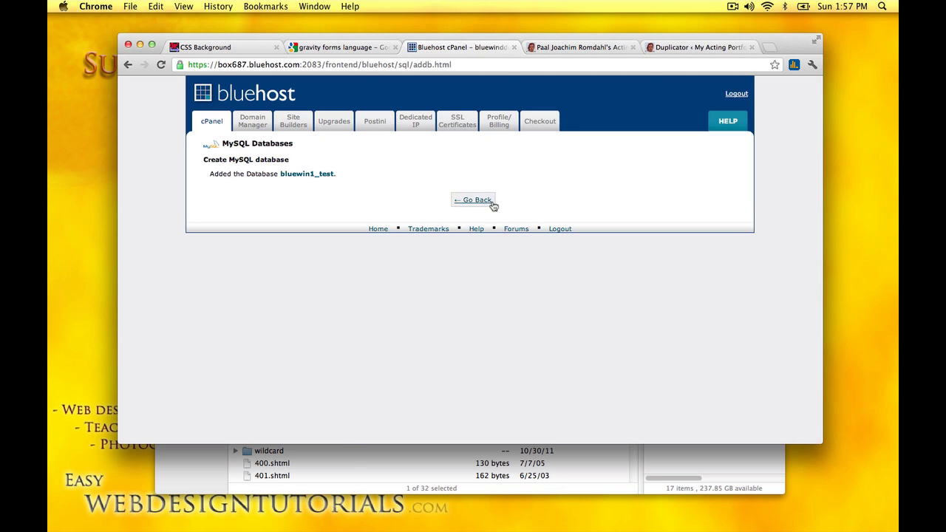
# Step: Return to the MySQL Databases overview and scroll to the Add New User section
pyautogui.click(480, 200)
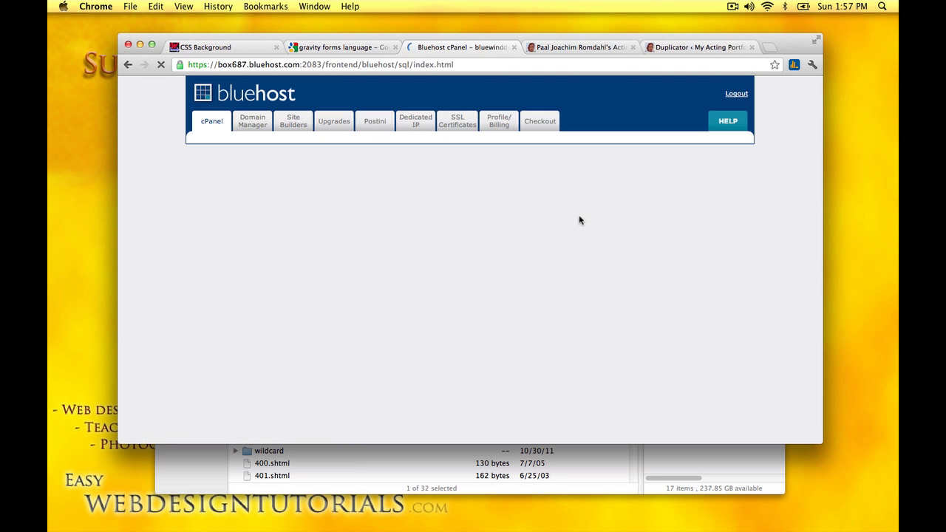
pyautogui.scroll(-5, 622, 301)
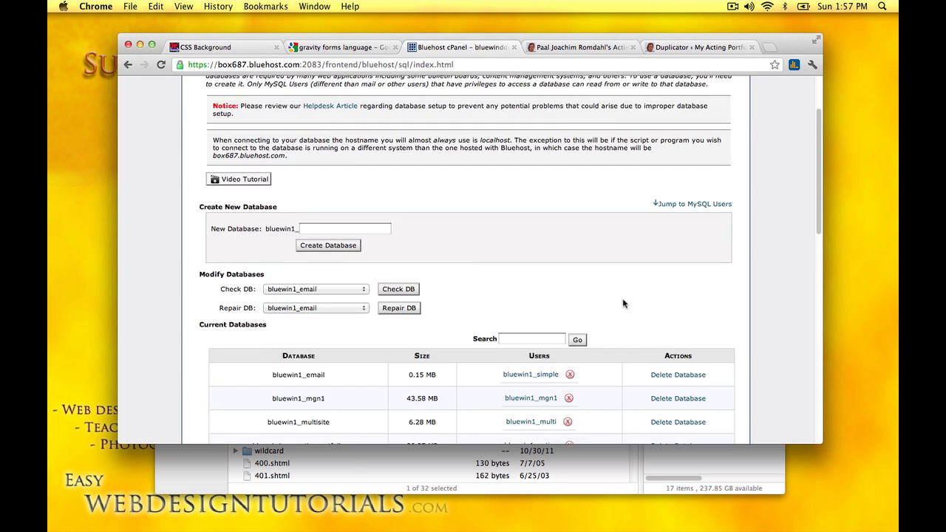
pyautogui.scroll(-2, 622, 302)
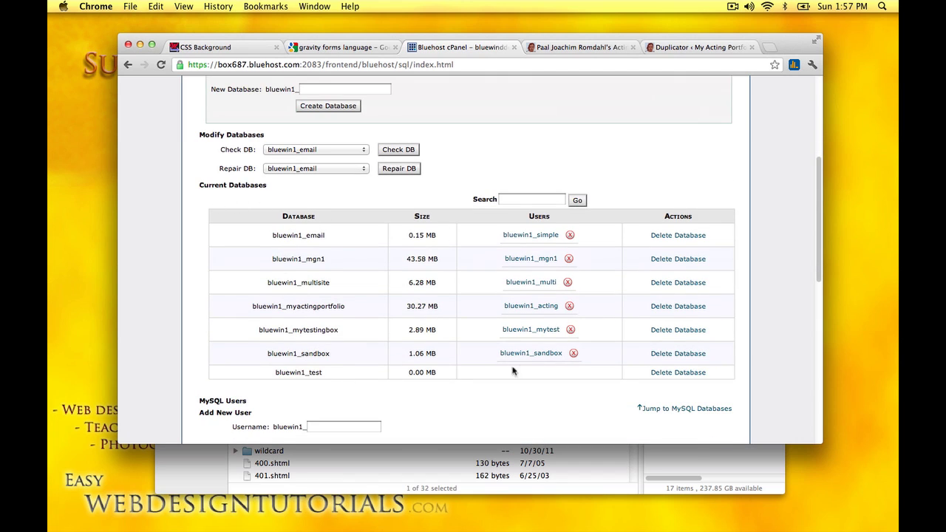
pyautogui.scroll(-1, 529, 376)
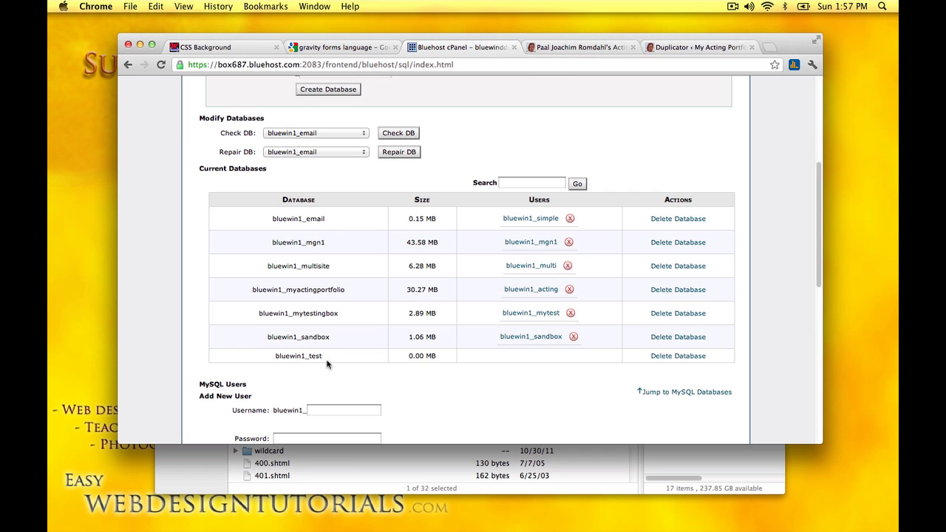
pyautogui.scroll(-5, 469, 375)
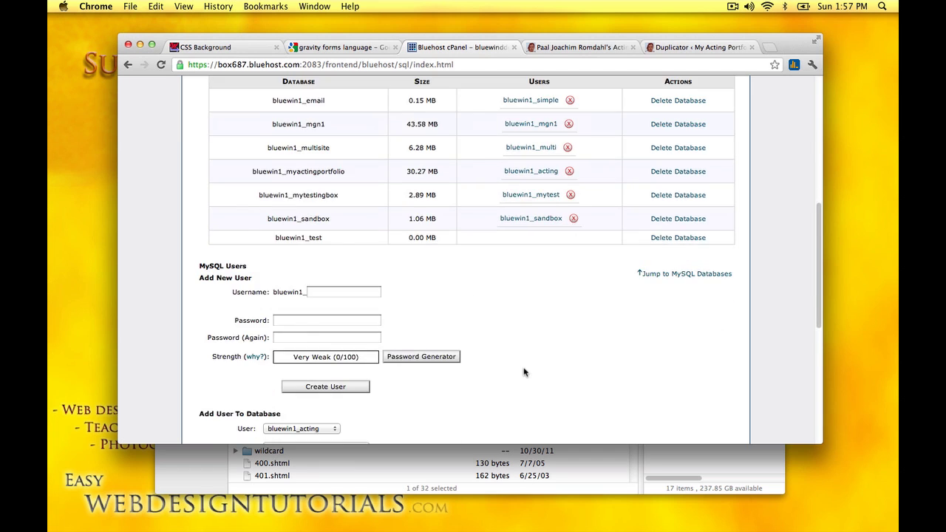
pyautogui.scroll(-14, 526, 370)
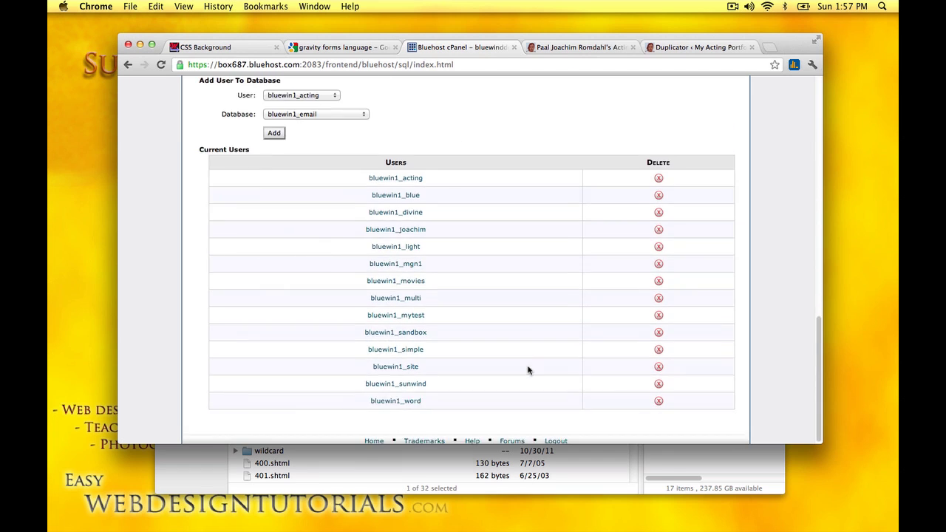
pyautogui.scroll(8, 490, 362)
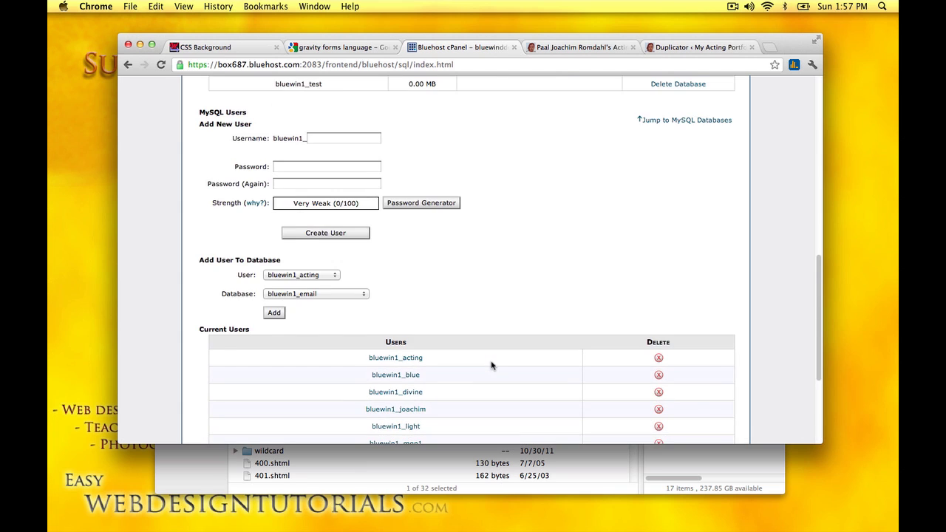
pyautogui.scroll(6, 492, 365)
# Step: Create database user test1, entering and confirming its password
pyautogui.click(340, 271)
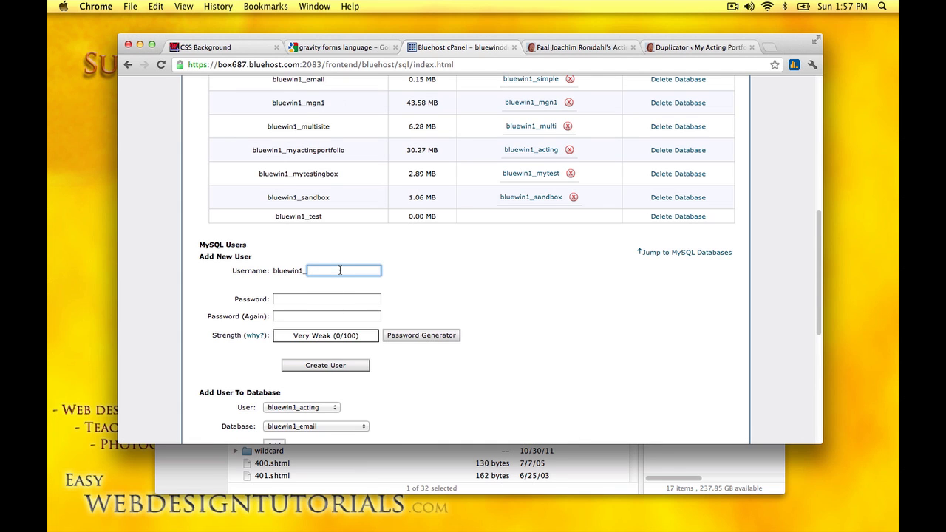
pyautogui.write('t')
pyautogui.click(333, 282)
pyautogui.click(293, 298)
pyautogui.write('p')
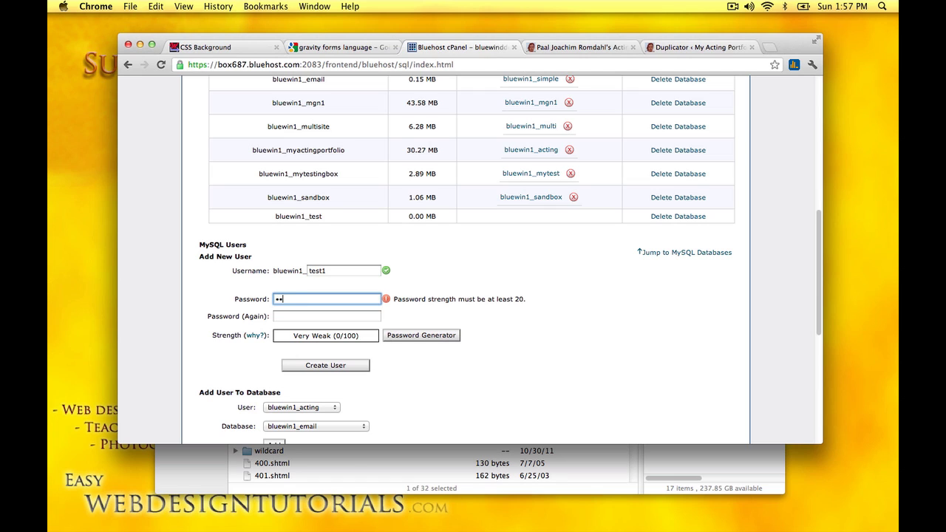
pyautogui.click(327, 316)
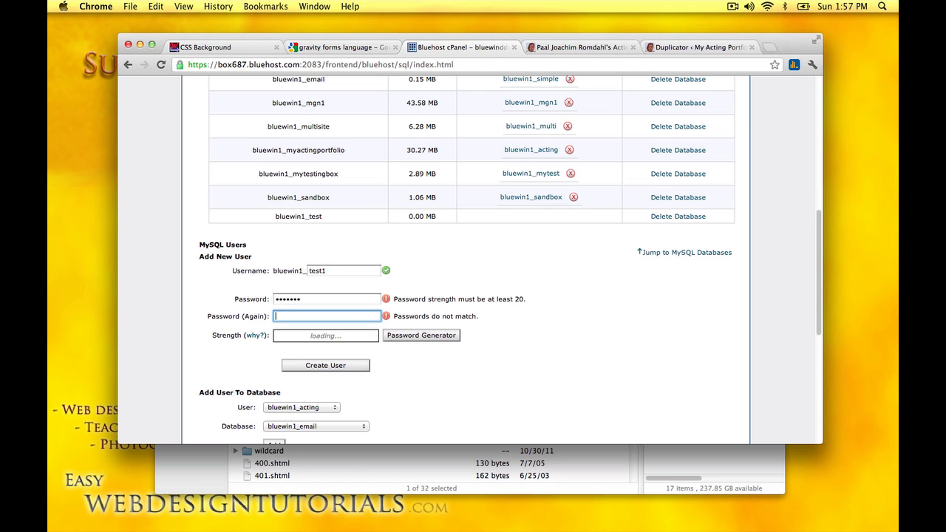
pyautogui.write('pa')
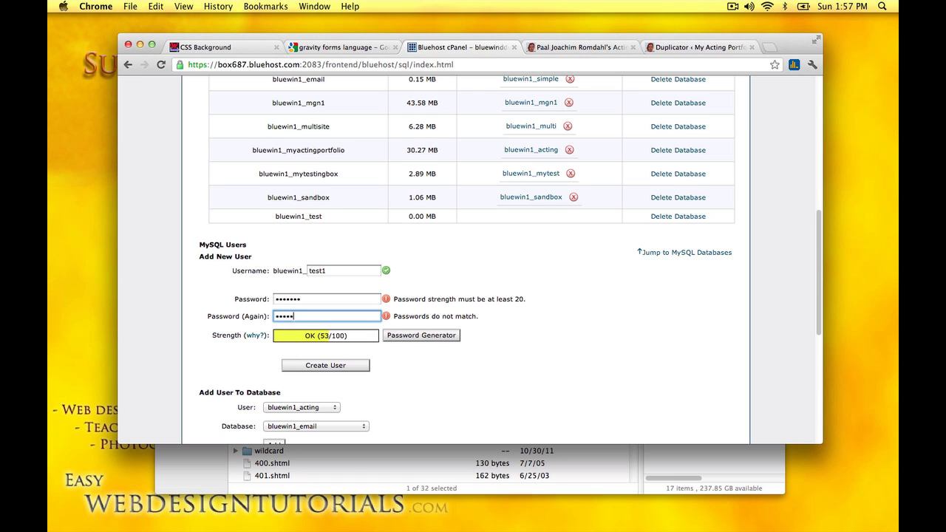
pyautogui.click(326, 365)
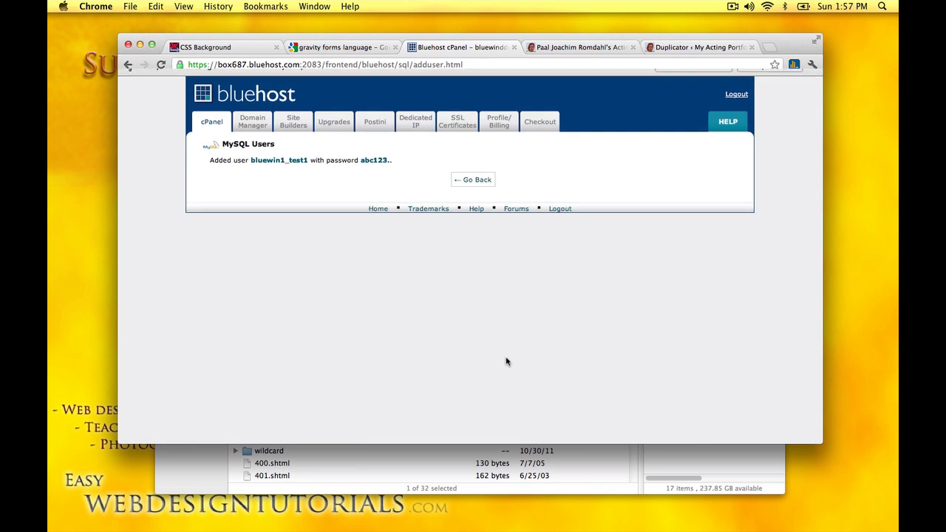
# Step: Add user test1 to the test database with ALL PRIVILEGES and return to the overview
pyautogui.click(475, 200)
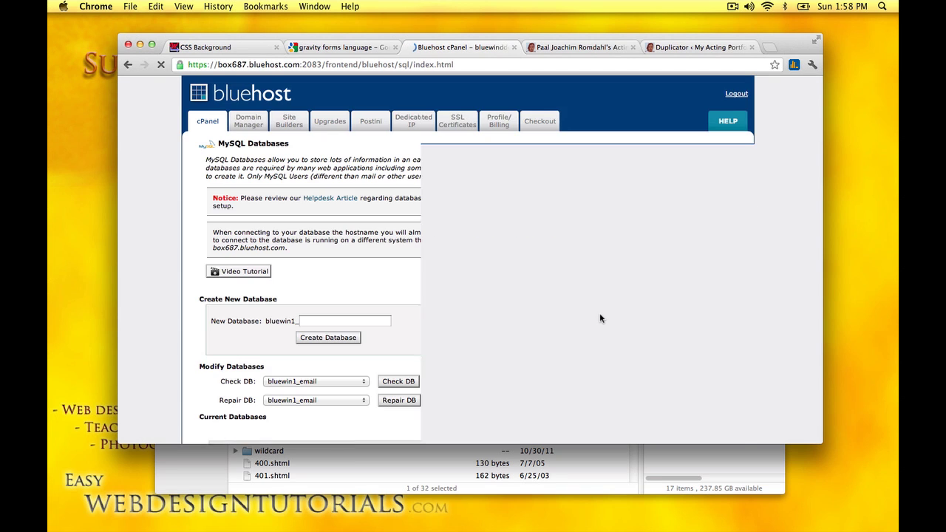
pyautogui.scroll(-10, 600, 316)
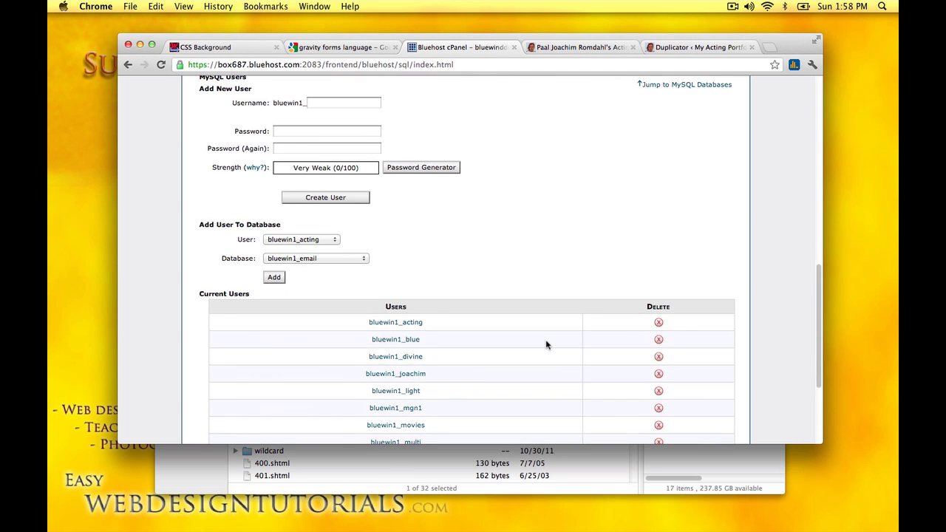
pyautogui.scroll(-3, 546, 345)
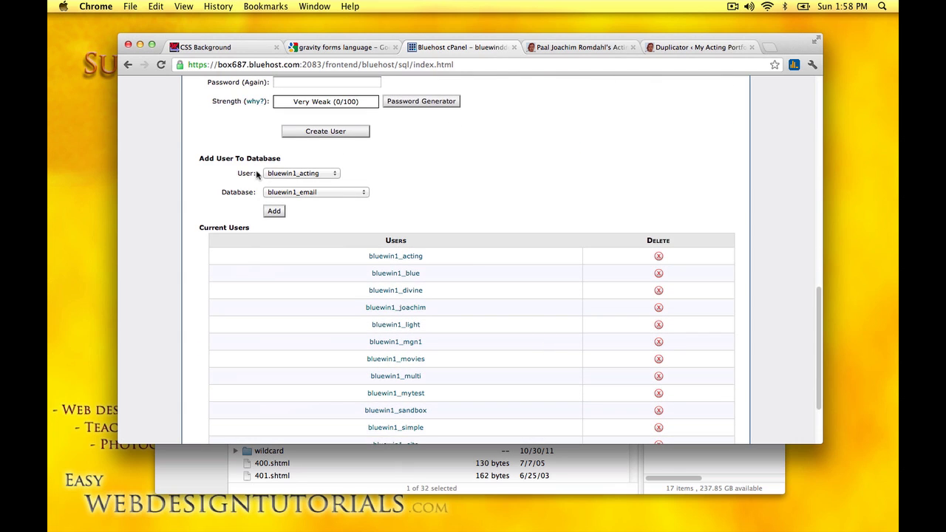
pyautogui.click(336, 176)
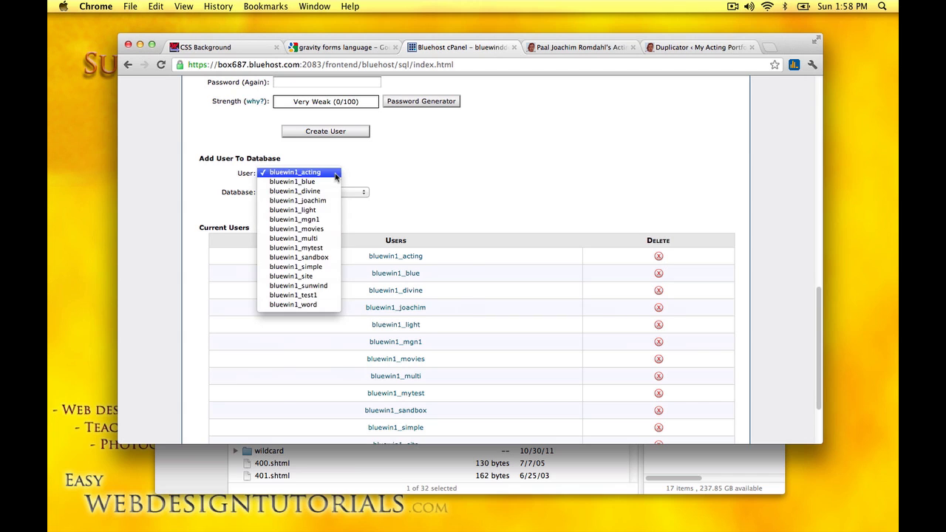
pyautogui.click(299, 294)
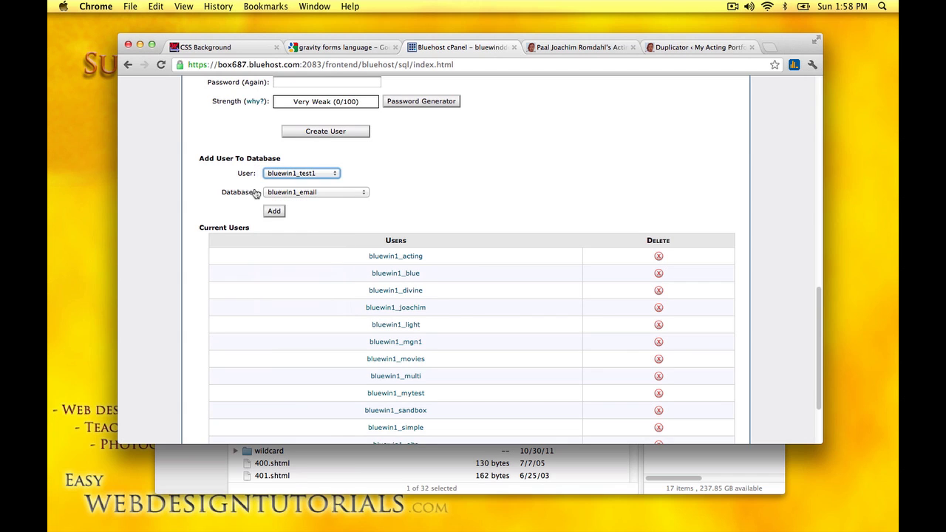
pyautogui.click(363, 193)
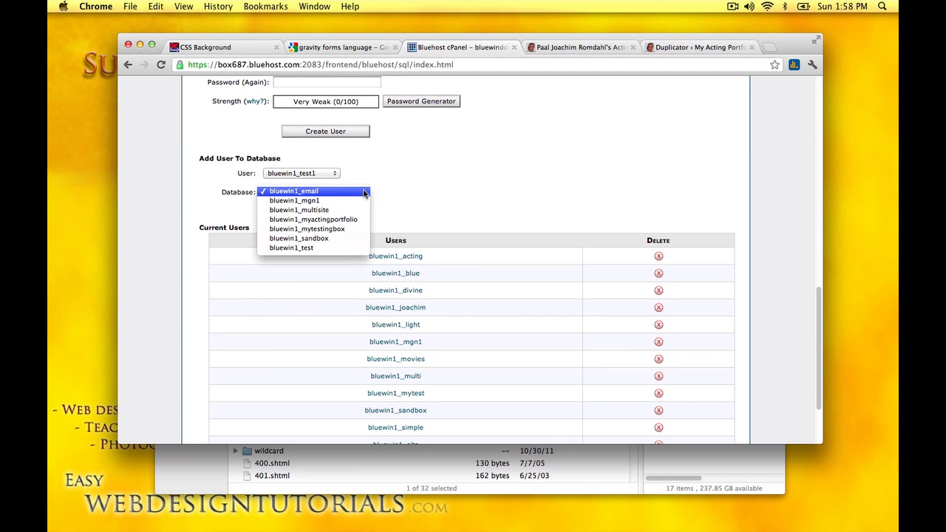
pyautogui.click(295, 247)
pyautogui.click(276, 213)
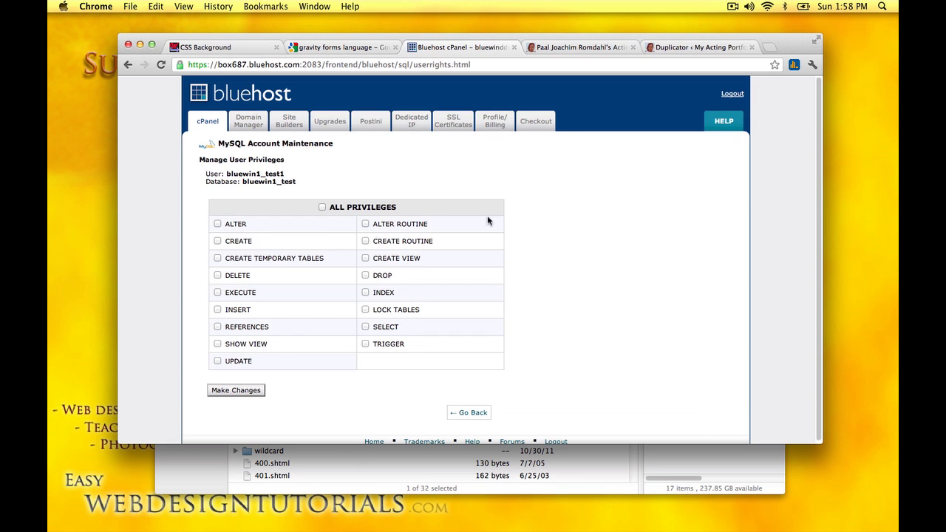
pyautogui.click(322, 207)
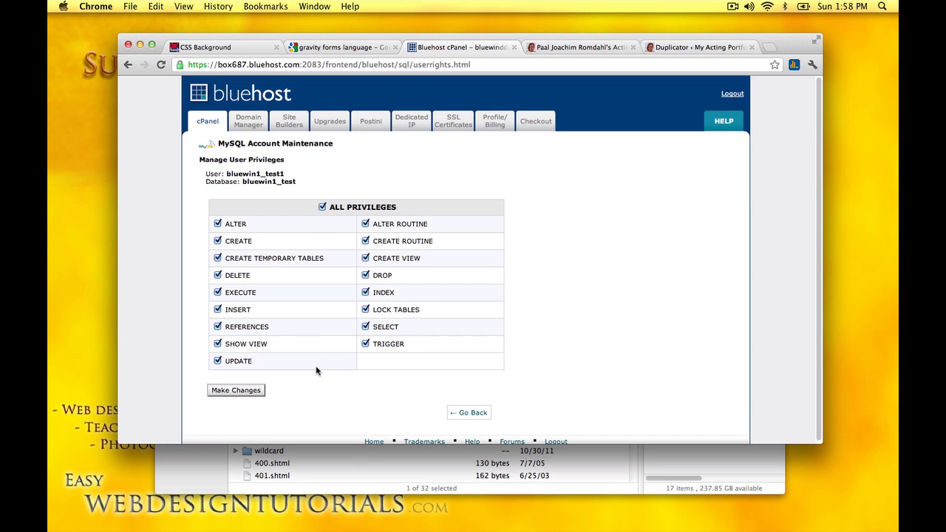
pyautogui.click(222, 391)
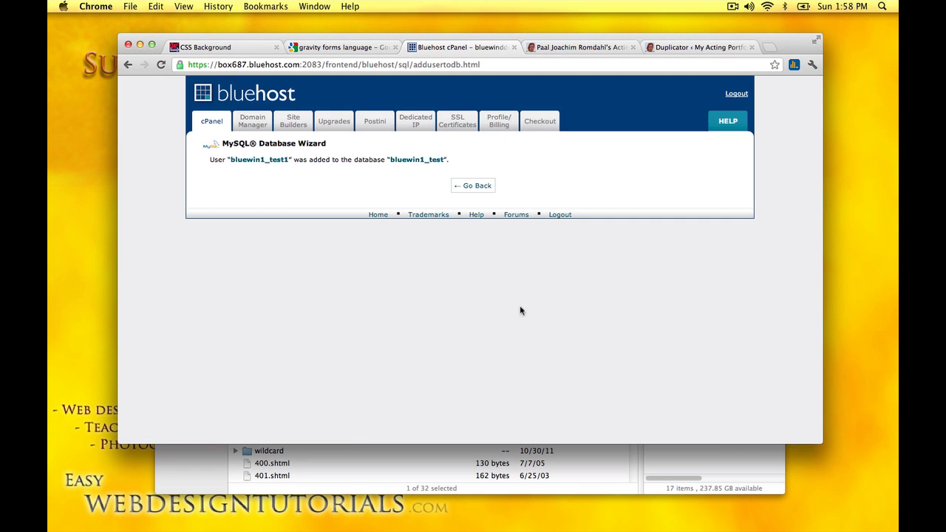
pyautogui.click(480, 187)
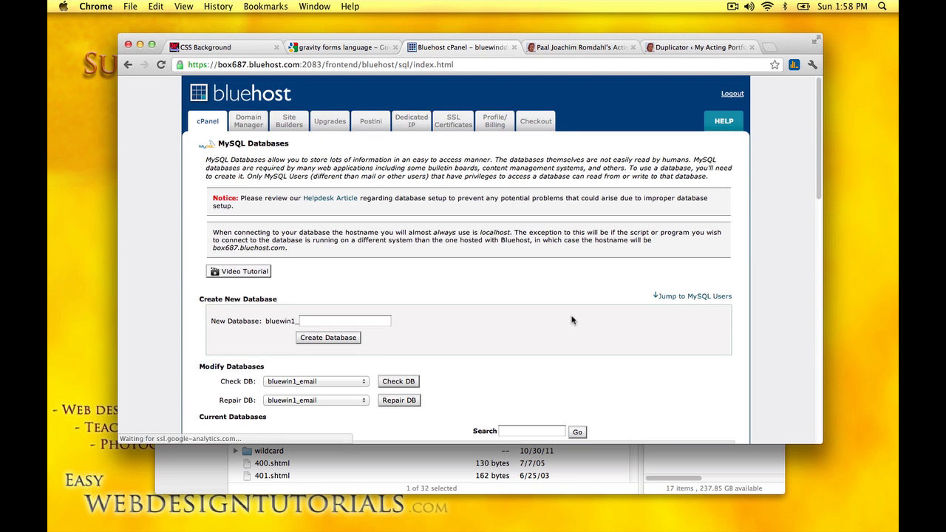
pyautogui.scroll(-5, 576, 332)
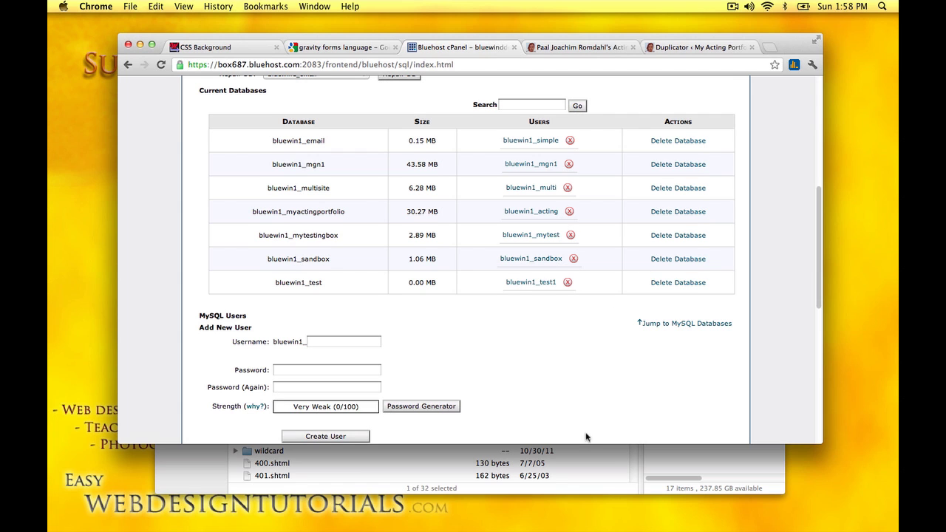
# Step: Check that install.php and the 105.1 MB package zip are in the remote myactingportfolio folder
pyautogui.click(624, 467)
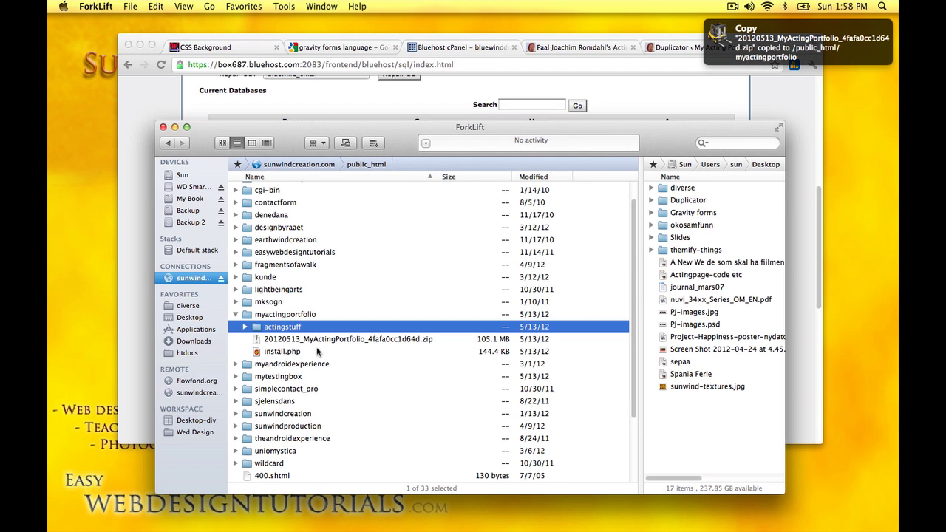
pyautogui.click(284, 353)
pyautogui.click(288, 339)
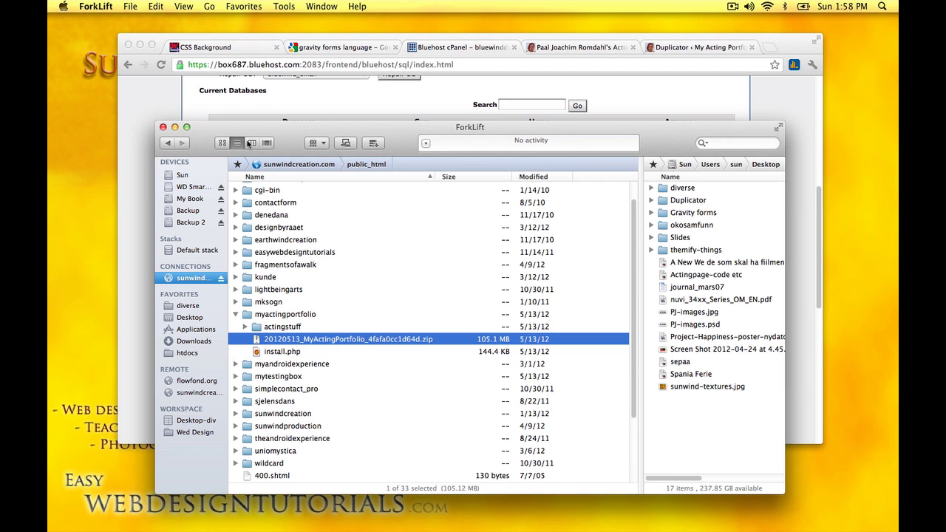
# Step: Load myactingportfolio.com/install.php in a new browser tab and scroll to the database settings
pyautogui.click(142, 88)
pyautogui.press('super+t')
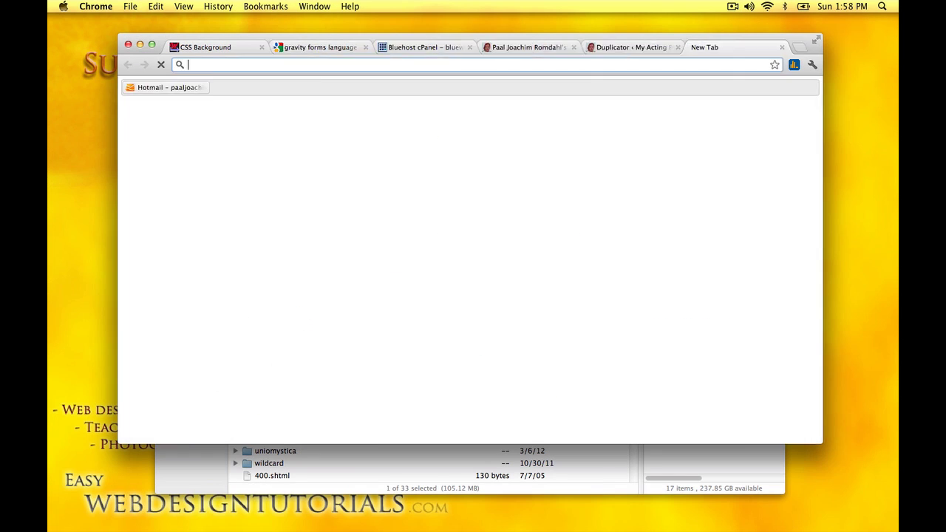
pyautogui.write('myactingportfolio.com')
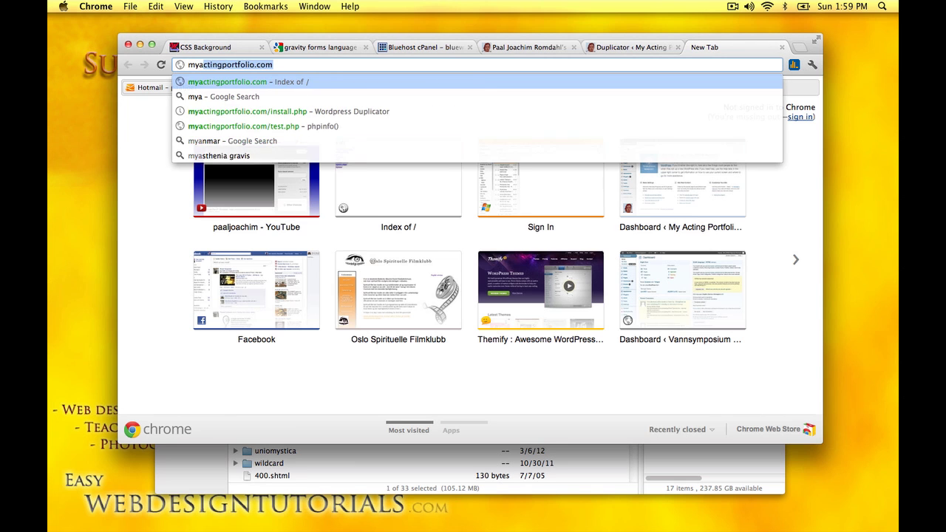
pyautogui.press('Right')
pyautogui.write('/in')
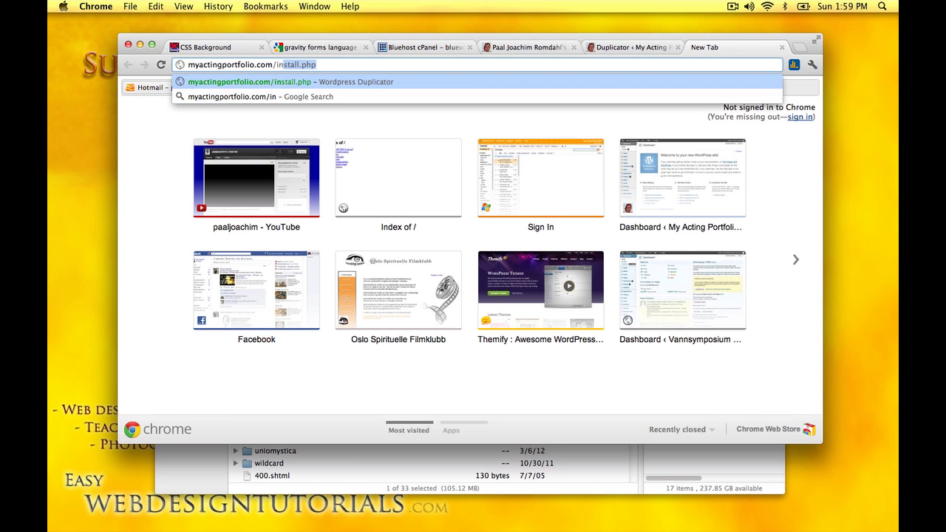
pyautogui.press('Right')
pyautogui.press('Return')
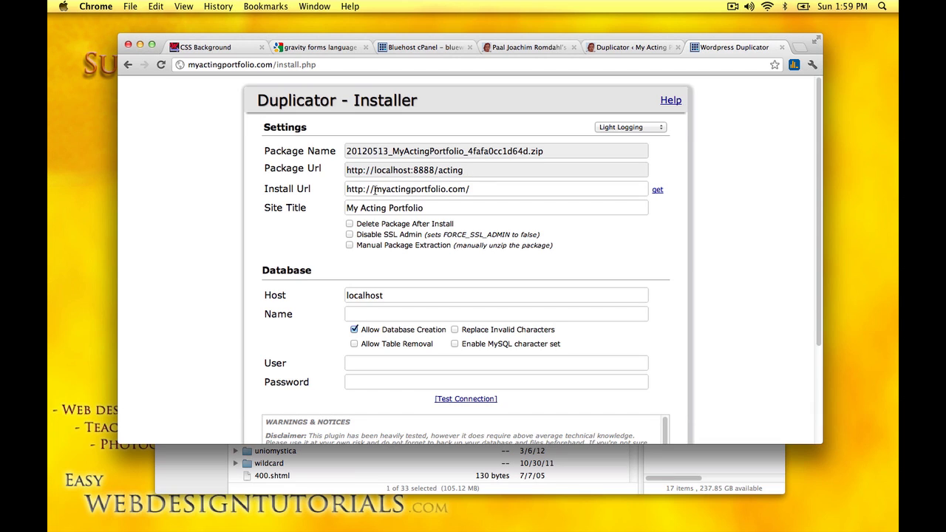
pyautogui.scroll(-1, 490, 213)
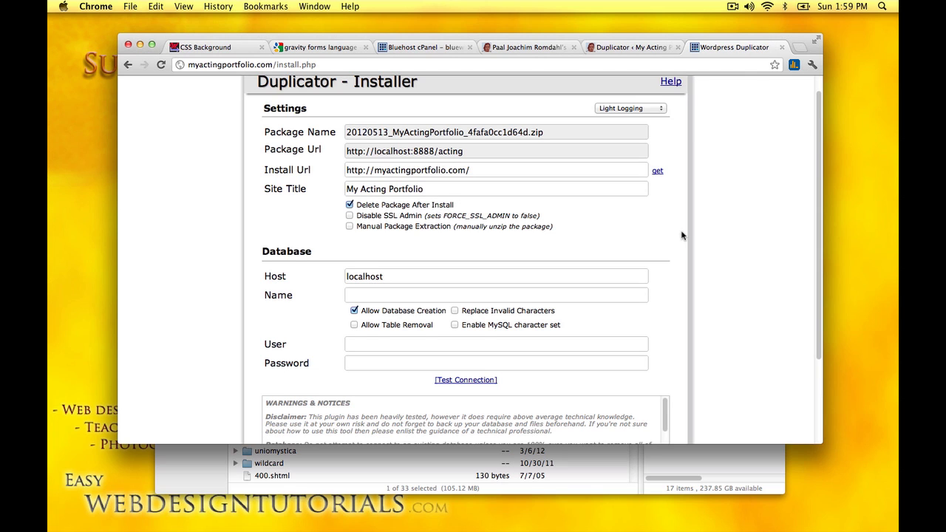
pyautogui.scroll(-2, 681, 231)
pyautogui.scroll(-2, 685, 240)
# Step: Copy the database name bluewin1_test from cPanel into the installer's Name field
pyautogui.click(352, 223)
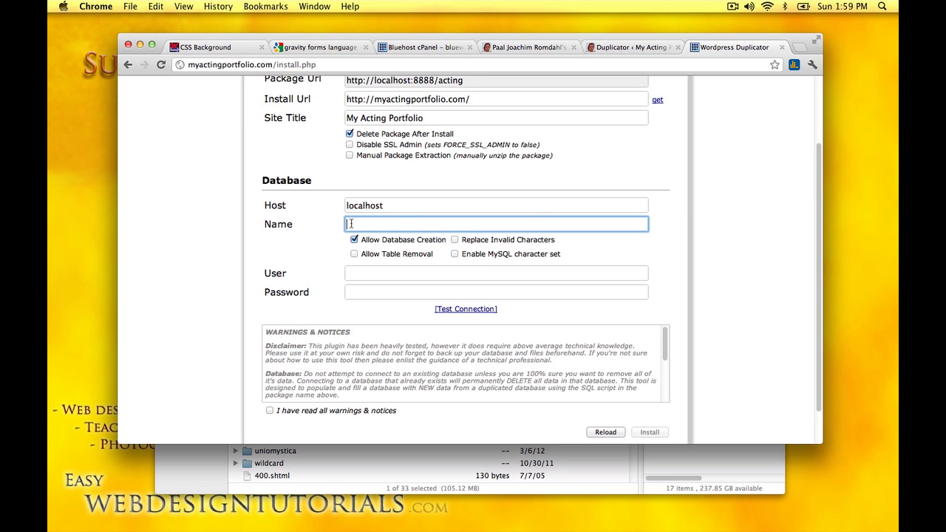
pyautogui.click(421, 48)
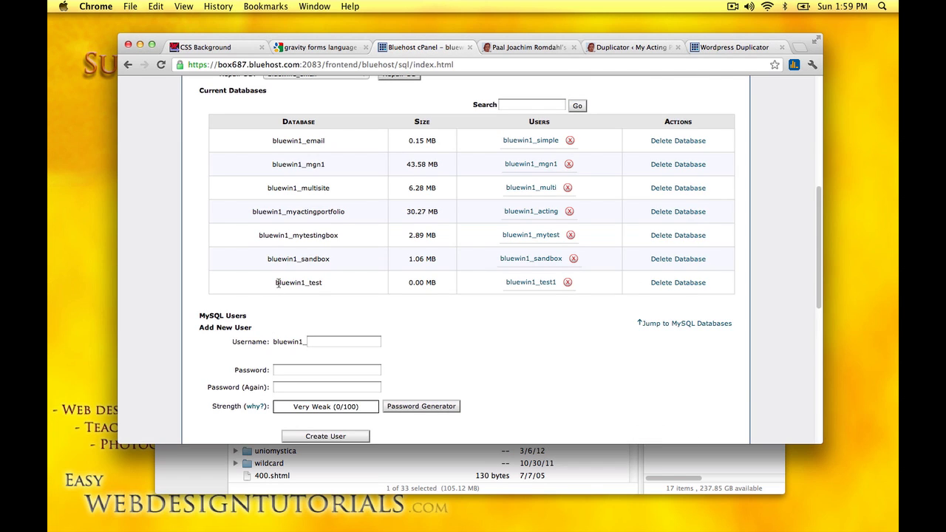
pyautogui.moveTo(276, 282); pyautogui.dragTo(306, 281)
pyautogui.keyDown('shift'); pyautogui.click(336, 289); pyautogui.keyUp('shift')
pyautogui.press('super+c')
pyautogui.click(726, 49)
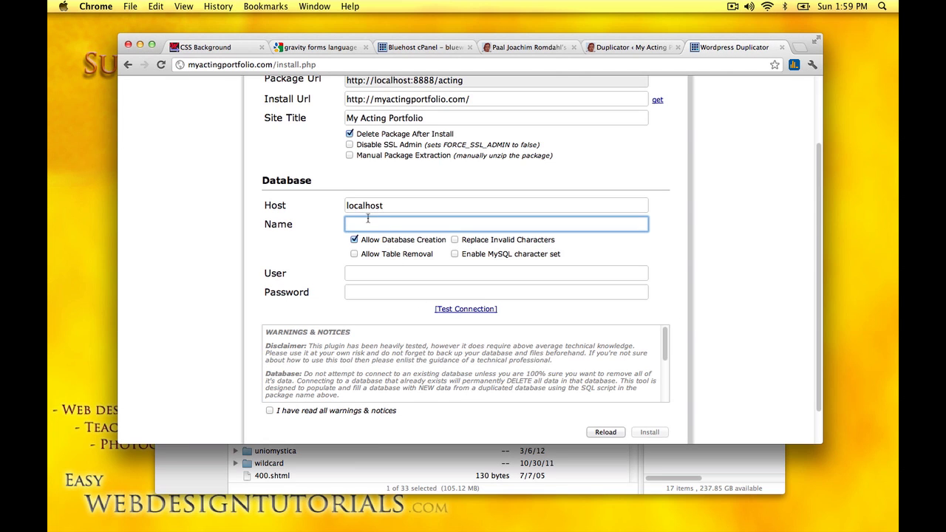
pyautogui.press('super+v')
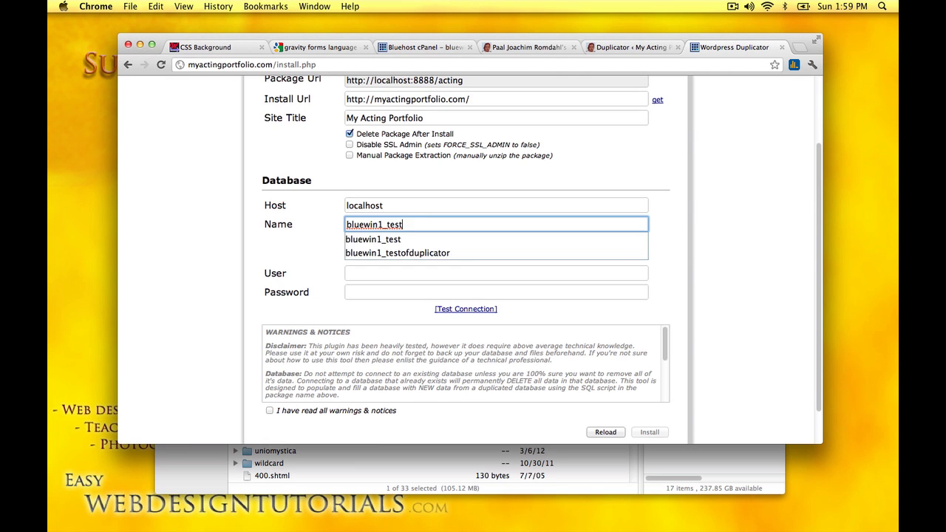
# Step: Set the user to bluewin1_test1, enter the database password, and test the connection
pyautogui.click(372, 238)
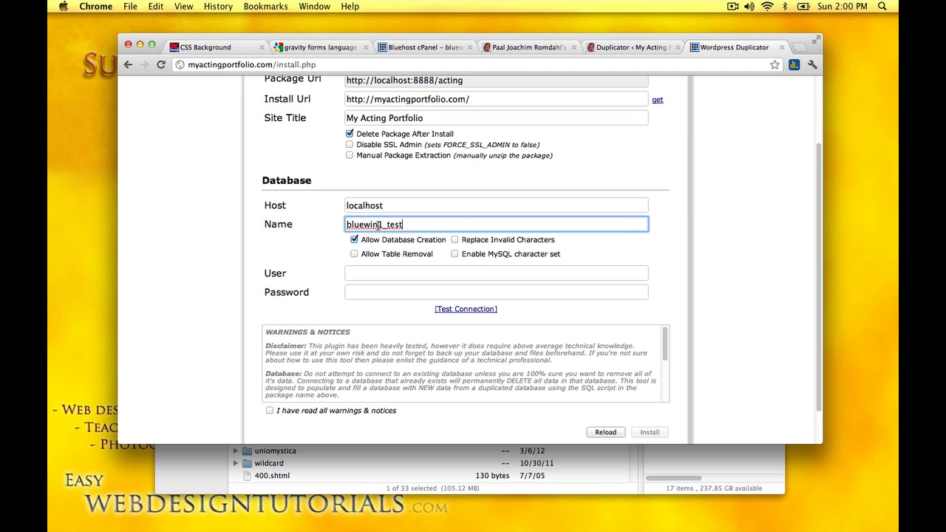
pyautogui.click(350, 275)
pyautogui.press('super+v')
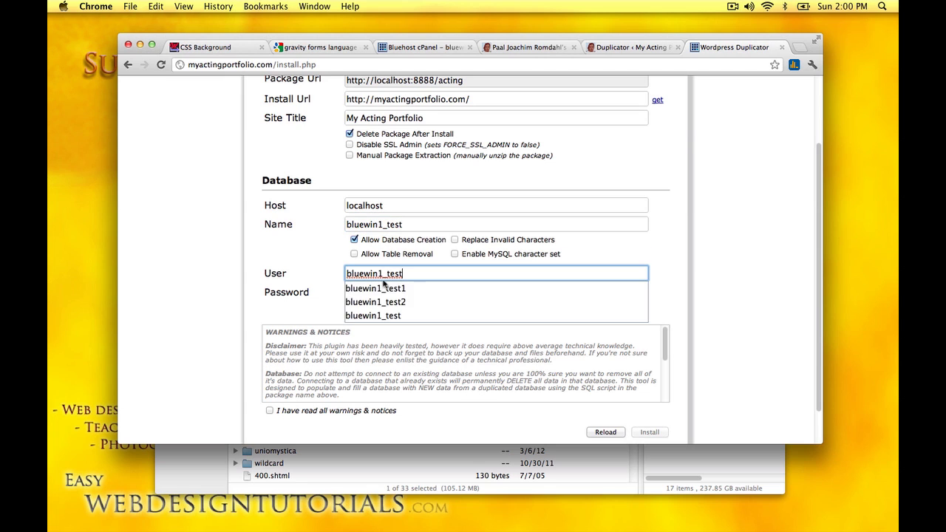
pyautogui.click(405, 288)
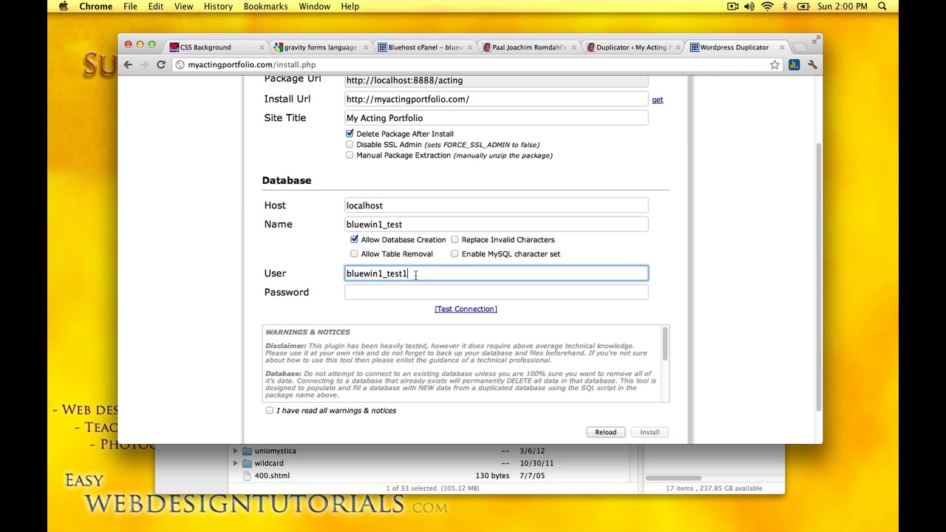
pyautogui.click(359, 292)
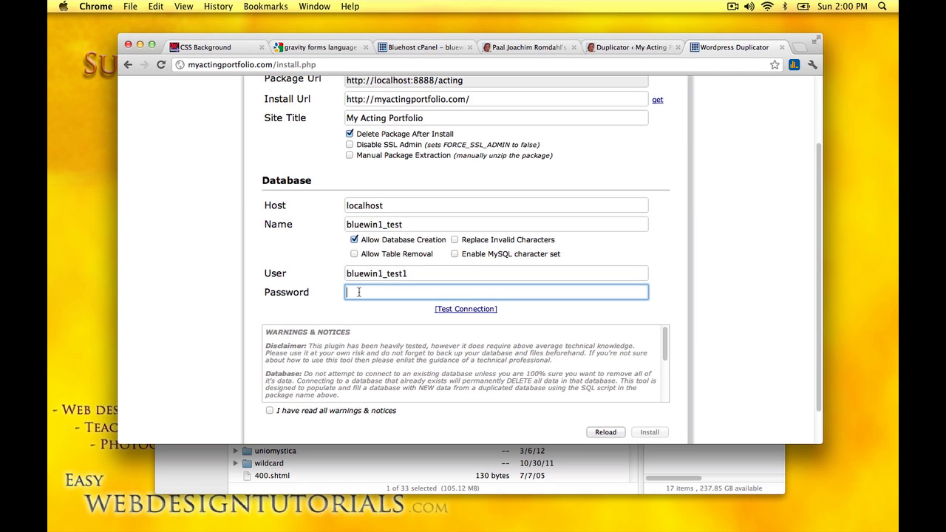
pyautogui.write('abc123')
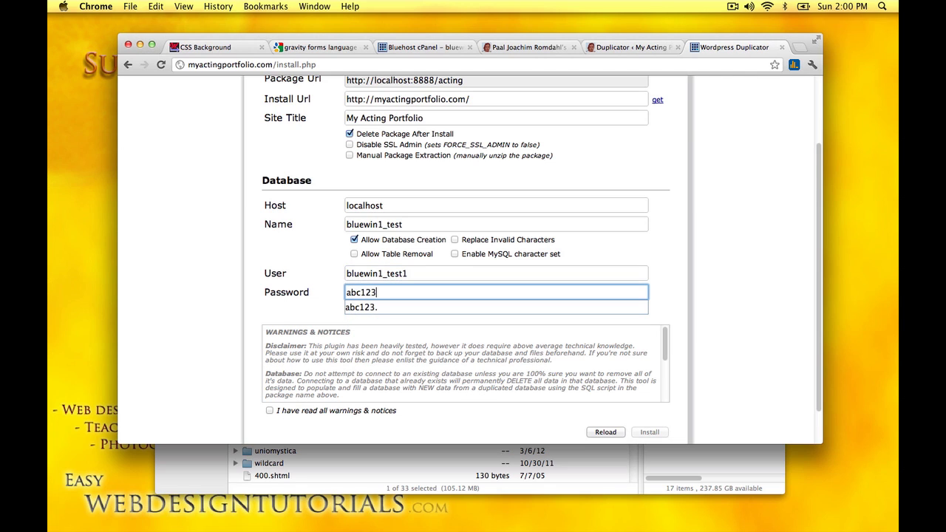
pyautogui.write('.')
pyautogui.click(366, 307)
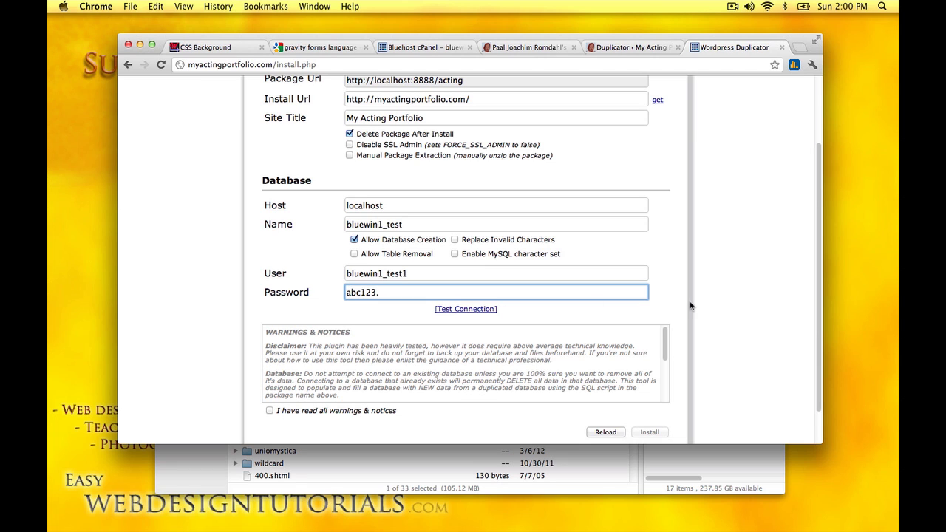
pyautogui.click(466, 309)
# Step: Close the validation notice and compare the bluewin1_test name against cPanel's database list
pyautogui.scroll(2, 714, 330)
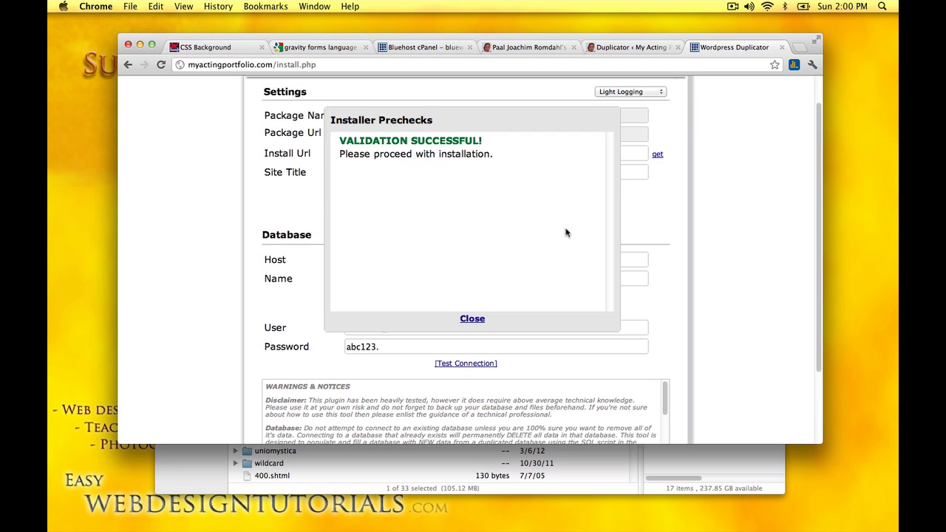
pyautogui.click(473, 320)
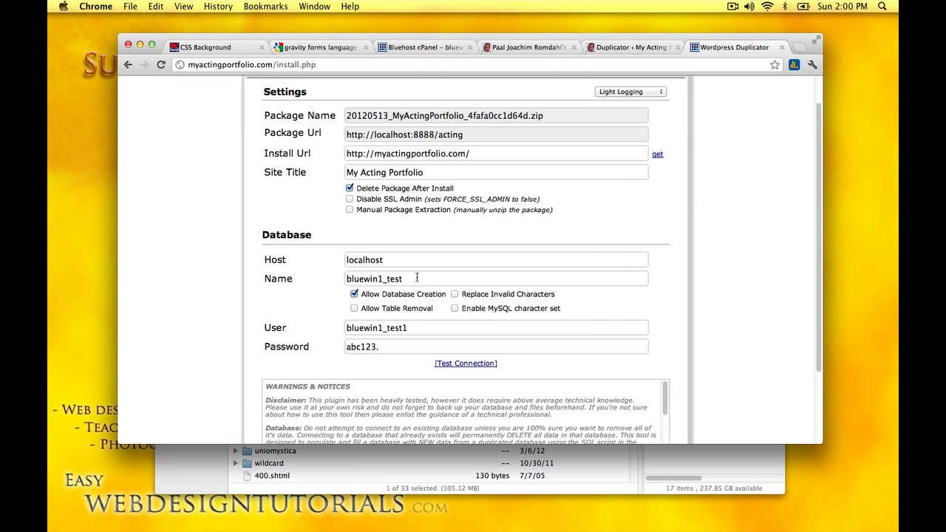
pyautogui.moveTo(383, 279); pyautogui.dragTo(325, 278)
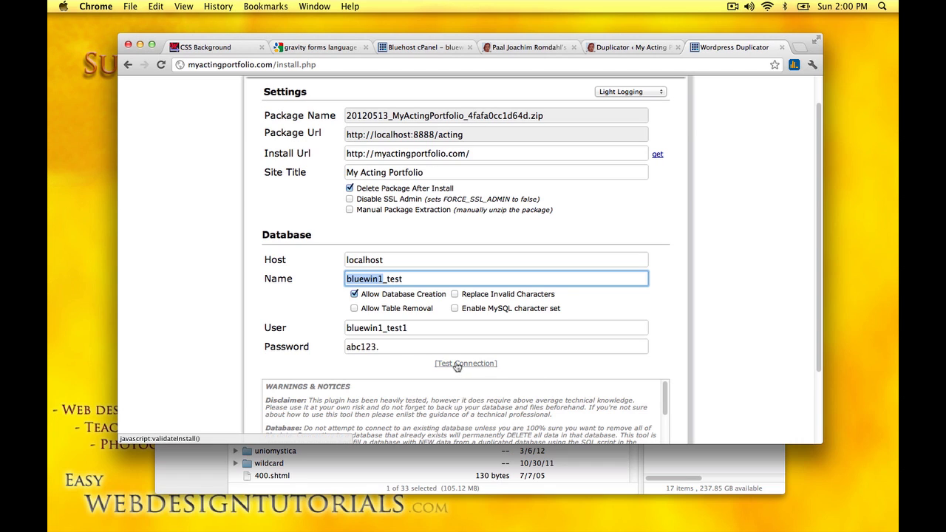
pyautogui.click(371, 281)
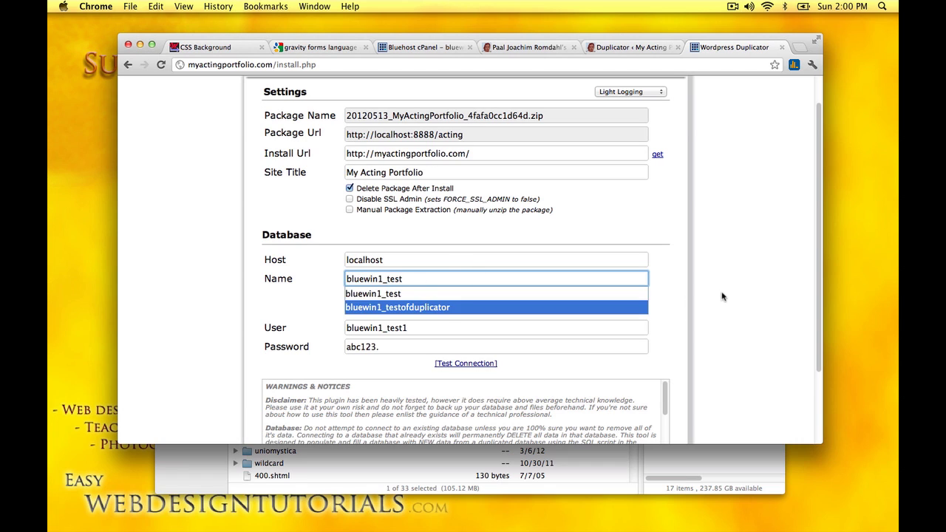
pyautogui.press('Escape')
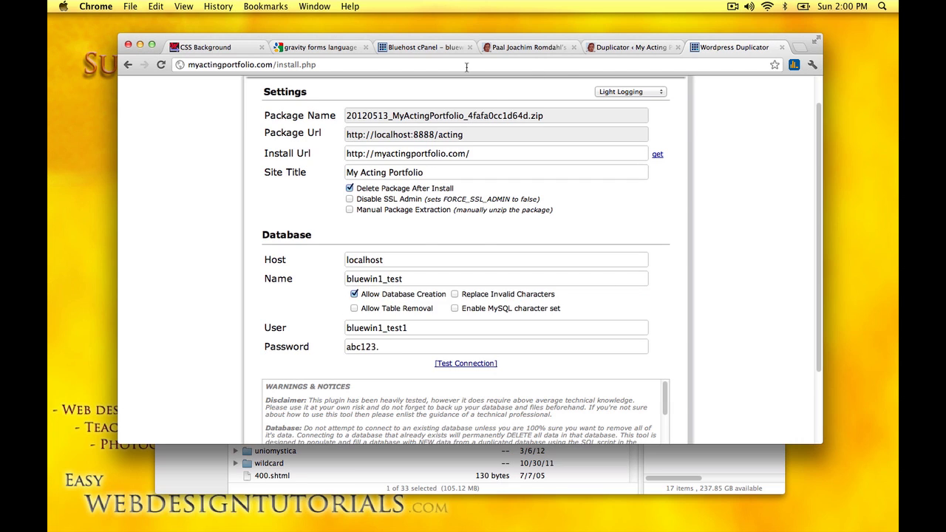
pyautogui.click(408, 48)
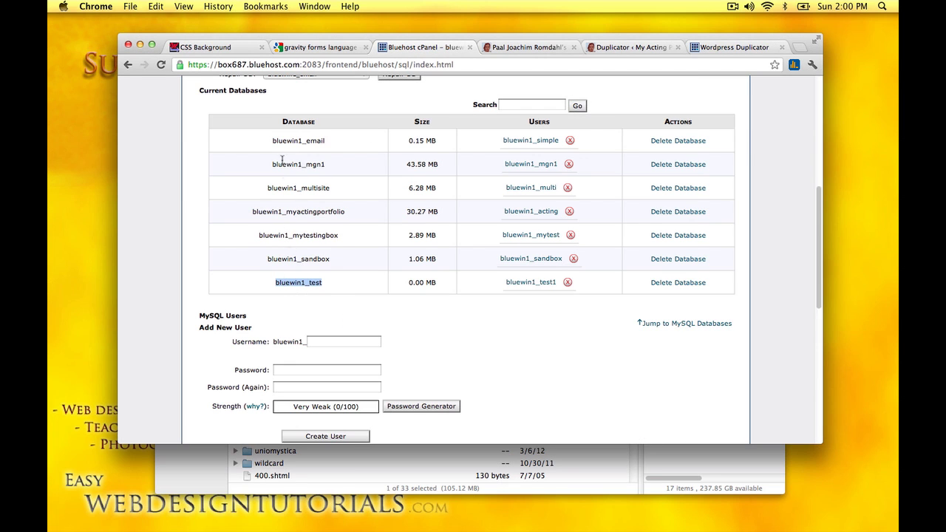
pyautogui.click(344, 289)
pyautogui.click(735, 47)
# Step: Tick 'I have read all warnings & notices', then run Install and confirm with OK
pyautogui.scroll(-3, 716, 236)
pyautogui.scroll(-2, 326, 318)
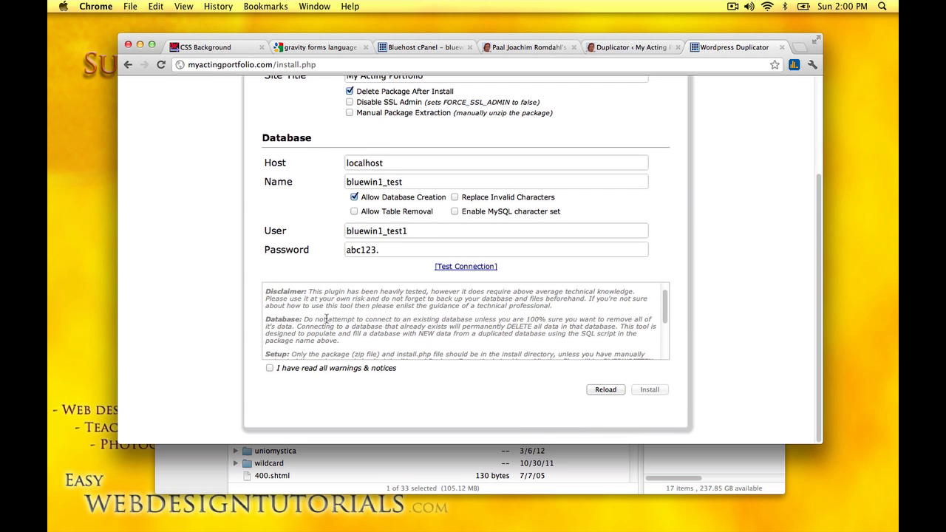
pyautogui.scroll(1, 326, 318)
pyautogui.scroll(-1, 326, 320)
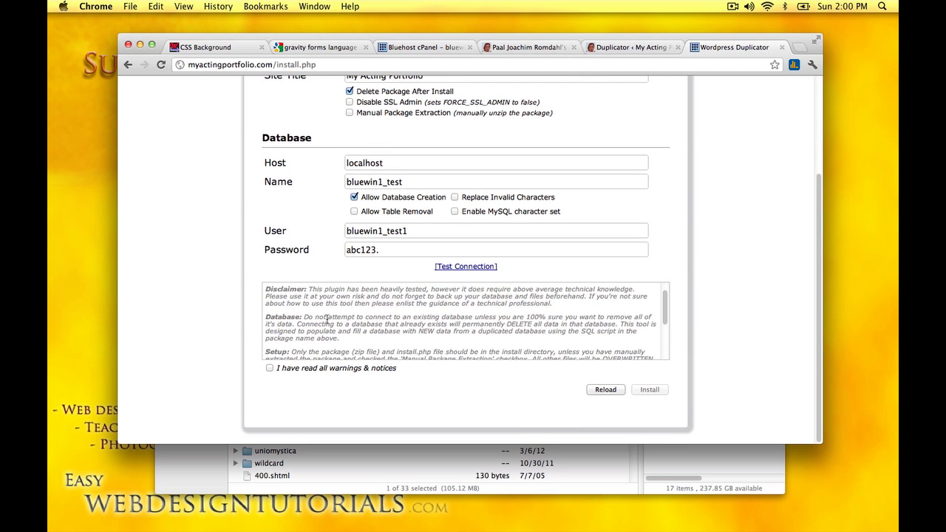
pyautogui.click(269, 369)
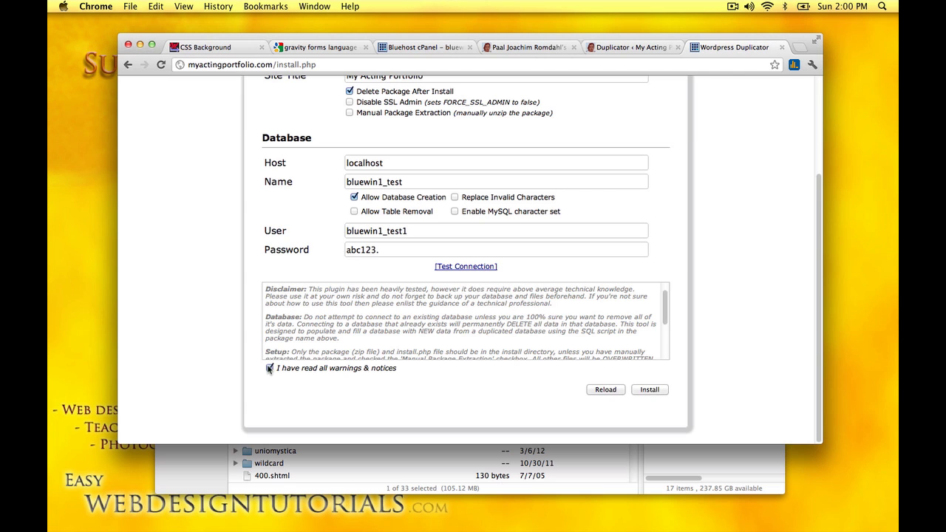
pyautogui.click(650, 390)
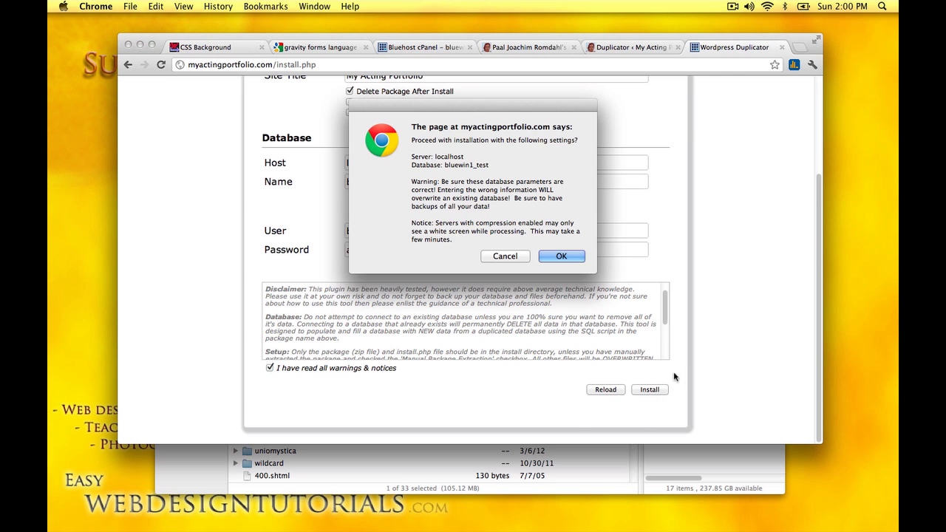
pyautogui.click(570, 256)
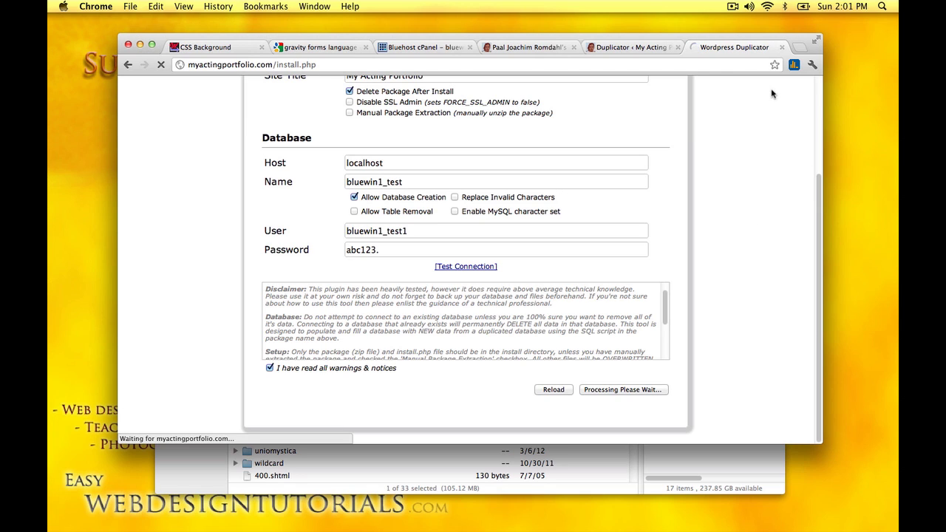
pyautogui.click(733, 6)
pyautogui.click(746, 43)
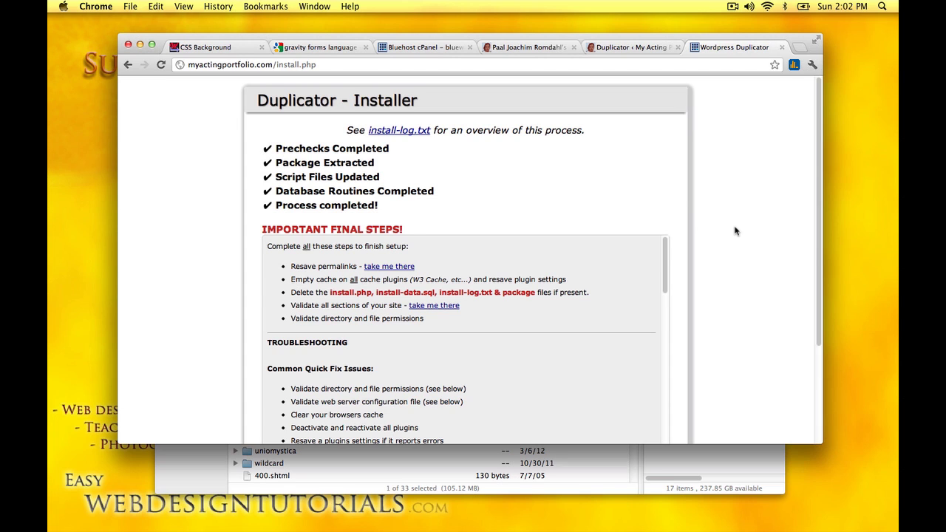
# Step: Follow the resave-permalinks link and log in to wp-admin with the admin username and password
pyautogui.scroll(-2, 735, 230)
pyautogui.scroll(-1, 735, 230)
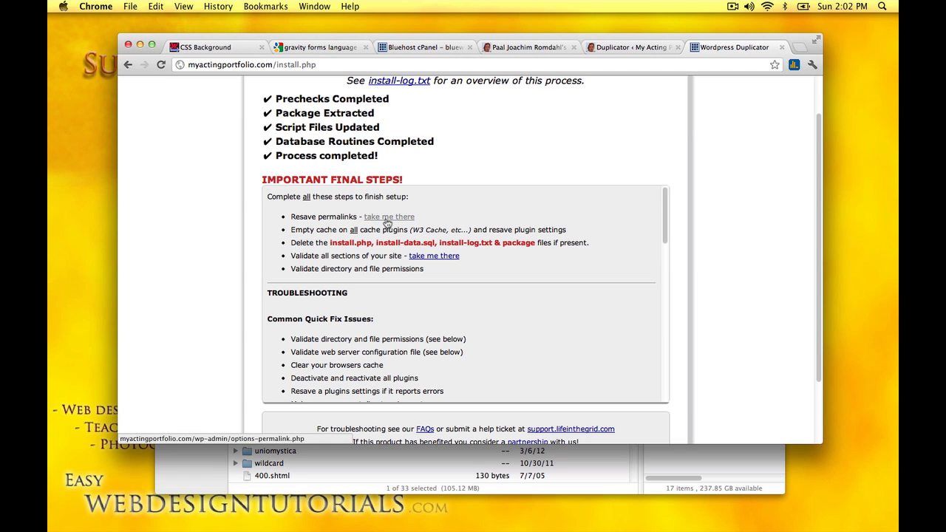
pyautogui.click(388, 219)
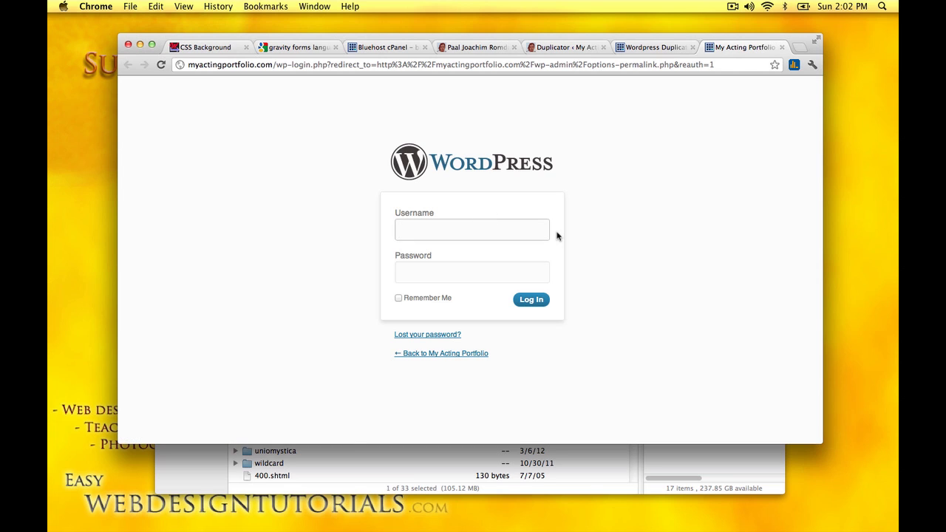
pyautogui.write('ac')
pyautogui.press('Down')
pyautogui.press('Tab')
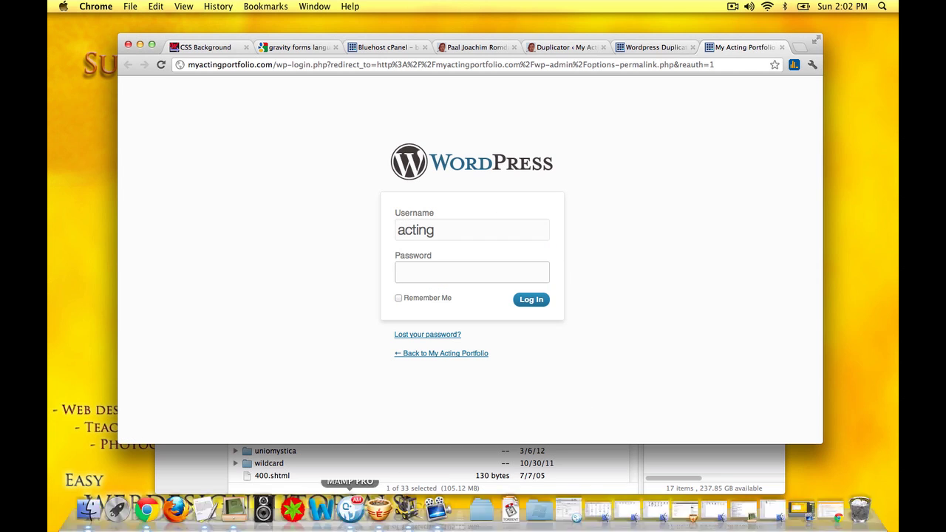
pyautogui.write('**')
pyautogui.press('BackSpace')
pyautogui.press('BackSpace')
pyautogui.write('********')
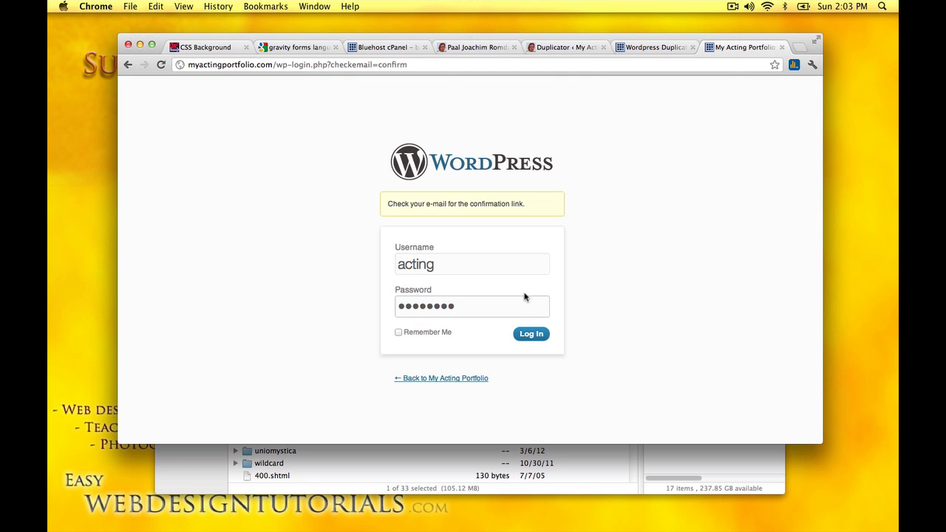
pyautogui.click(532, 334)
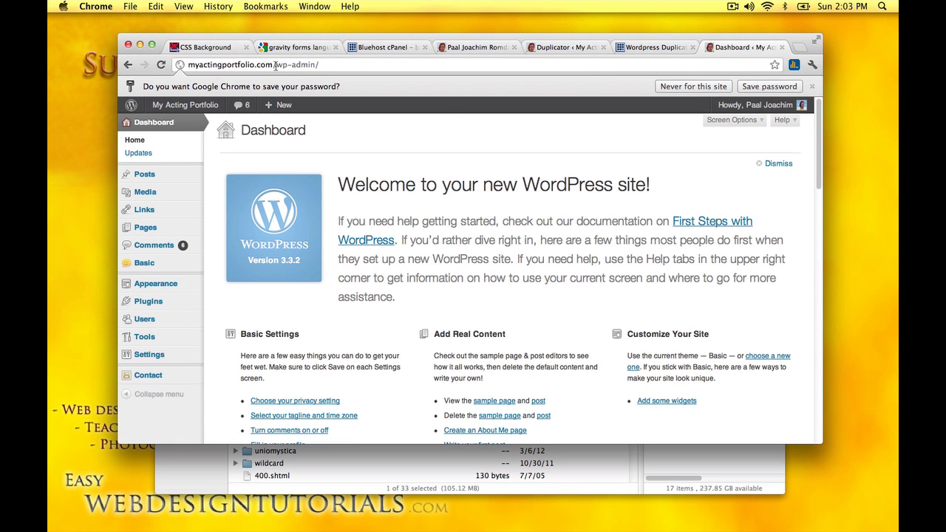
# Step: Open the live myactingportfolio.com front page in a new tab and look it over
pyautogui.moveTo(269, 64); pyautogui.dragTo(181, 64)
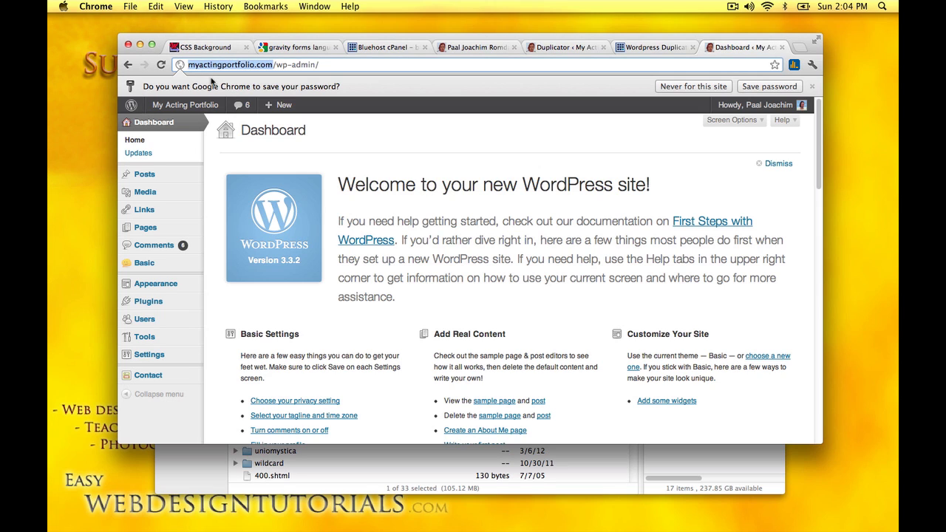
pyautogui.press('super+c')
pyautogui.press('super+t')
pyautogui.press('super+v')
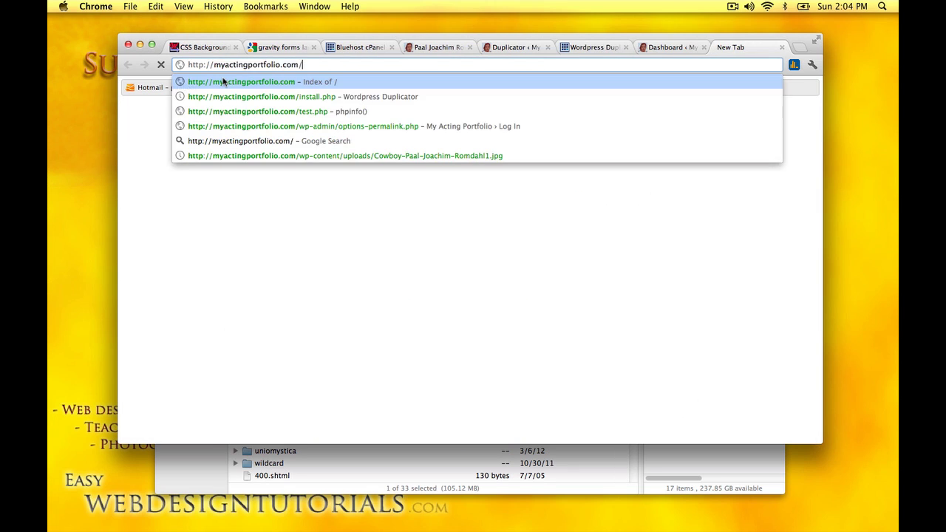
pyautogui.press('Return')
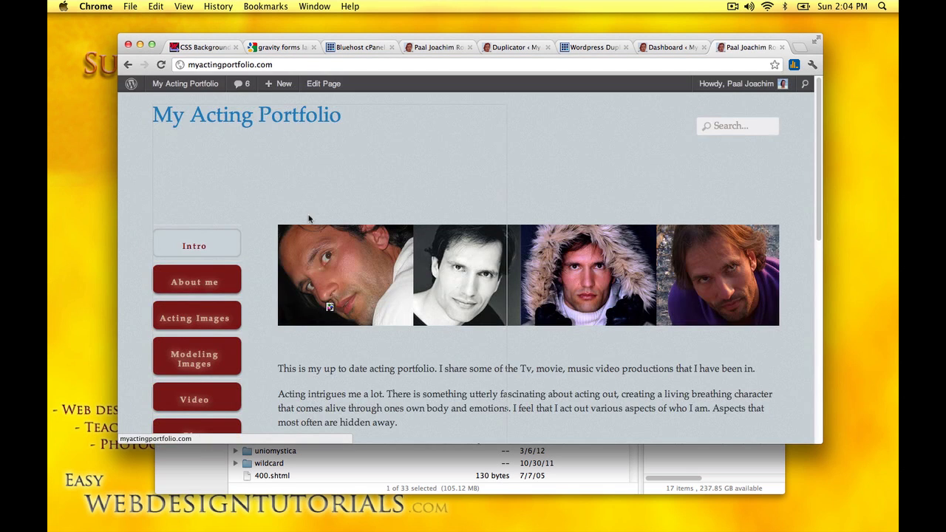
pyautogui.scroll(-2, 784, 310)
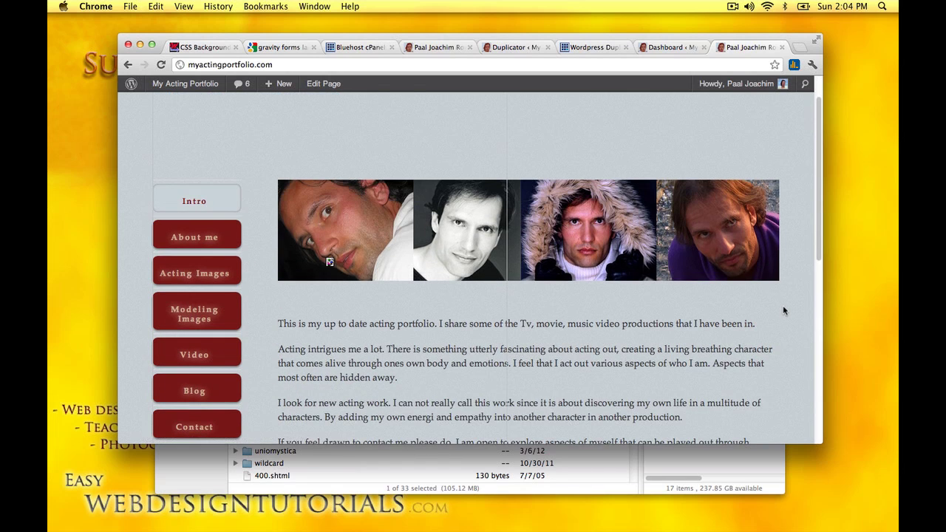
pyautogui.scroll(2, 783, 310)
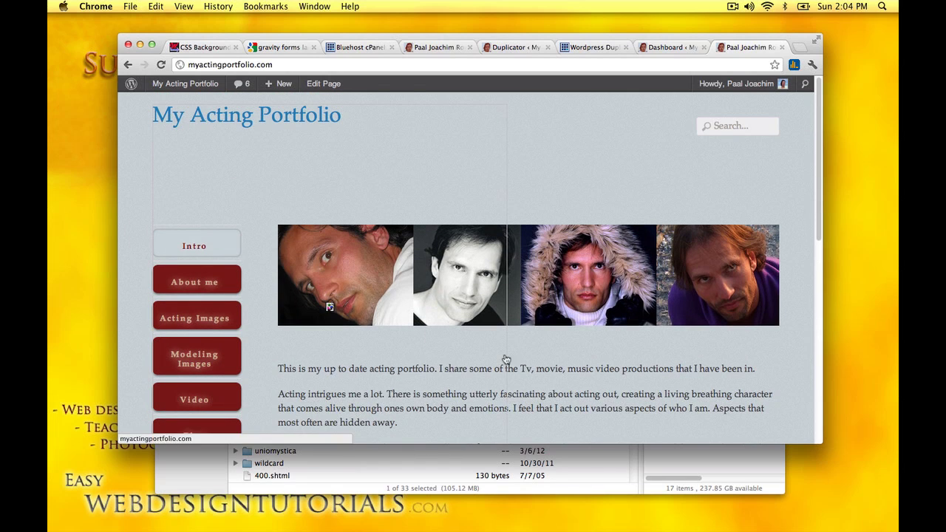
pyautogui.scroll(-3, 509, 393)
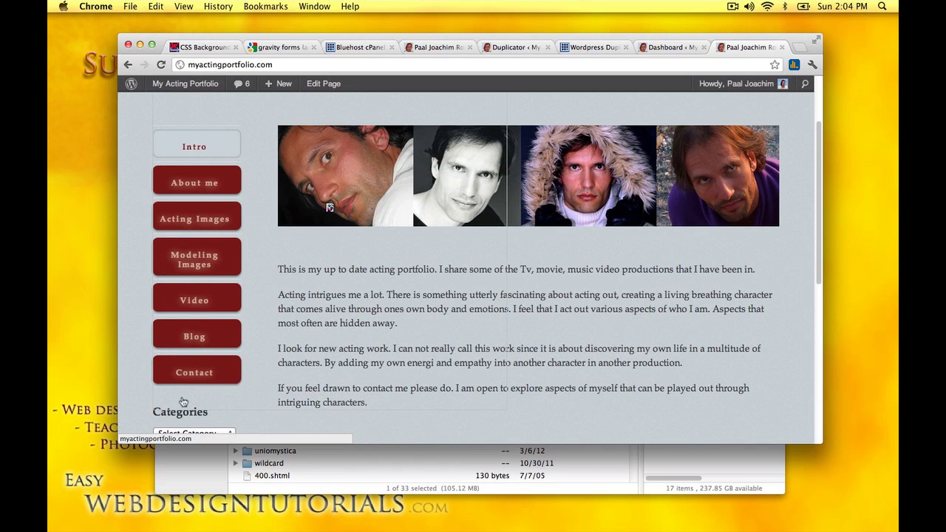
# Step: Go back to the installer's final-steps list, then bring ForkLift to the front
pyautogui.click(664, 49)
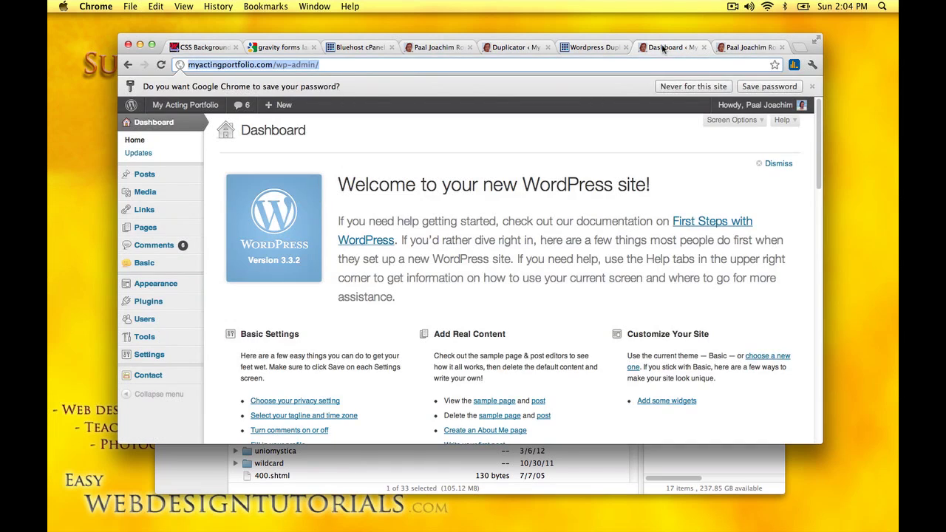
pyautogui.click(589, 49)
pyautogui.scroll(-1, 681, 230)
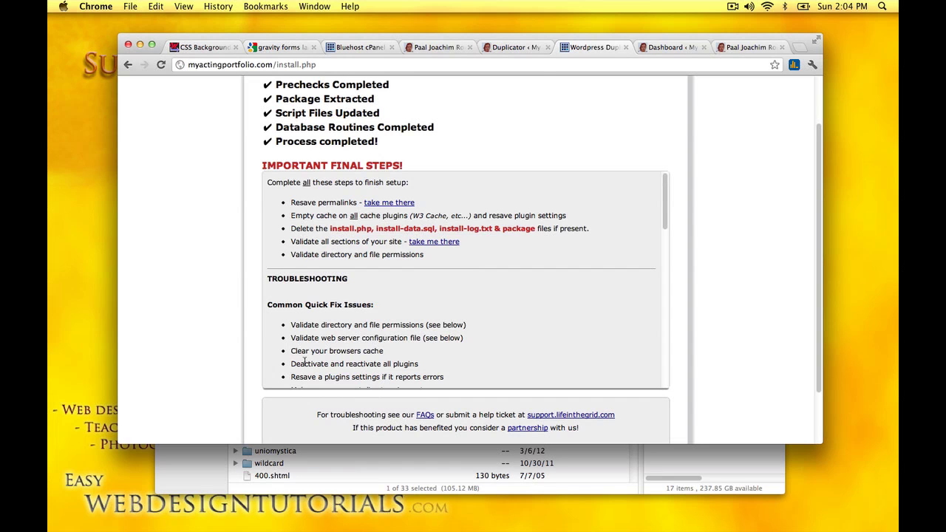
pyautogui.click(193, 471)
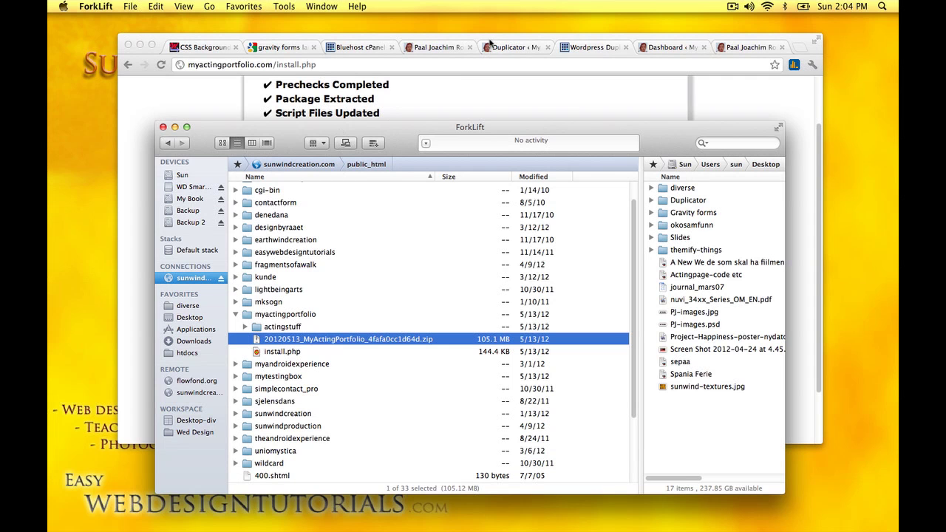
# Step: Rearrange the browser and ForkLift windows and refresh the server listing via View > Refresh
pyautogui.click(491, 43)
pyautogui.moveTo(492, 43); pyautogui.dragTo(283, 19)
pyautogui.click(672, 142)
pyautogui.moveTo(673, 141); pyautogui.dragTo(782, 131)
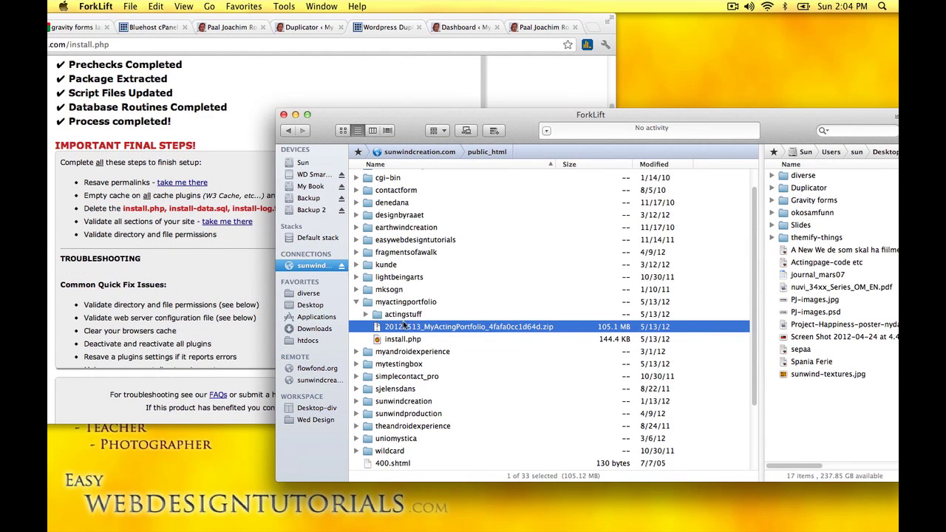
pyautogui.click(131, 7)
pyautogui.moveTo(184, 7)
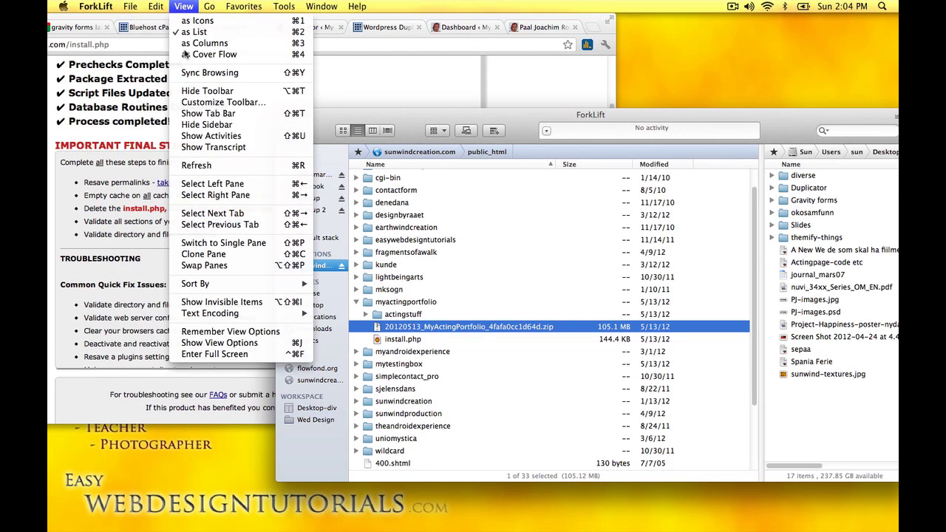
pyautogui.click(206, 167)
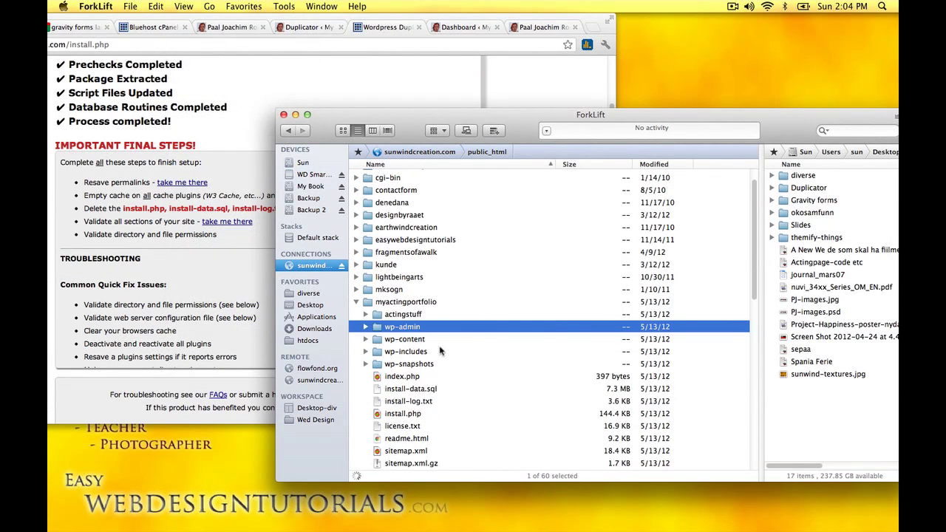
# Step: Select install-data.sql, install.php and install-log.txt and delete them
pyautogui.scroll(-2, 406, 381)
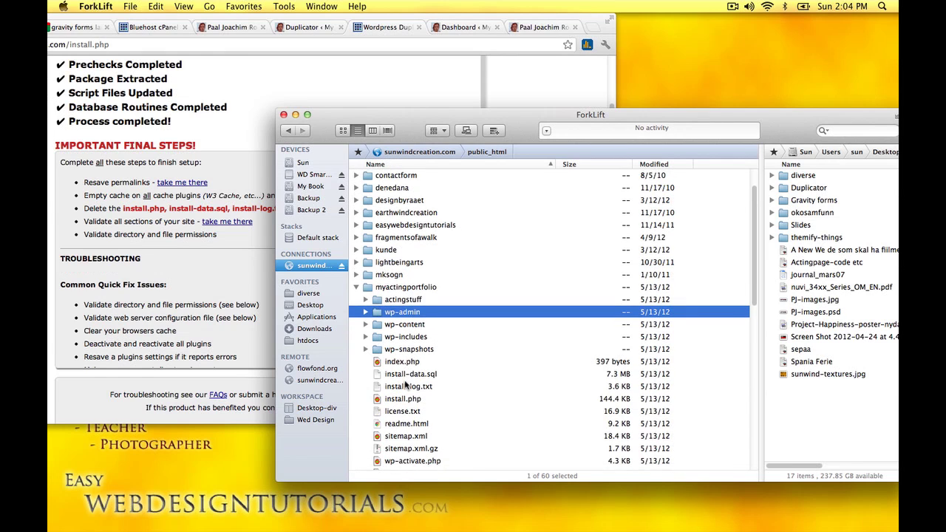
pyautogui.scroll(-4, 405, 383)
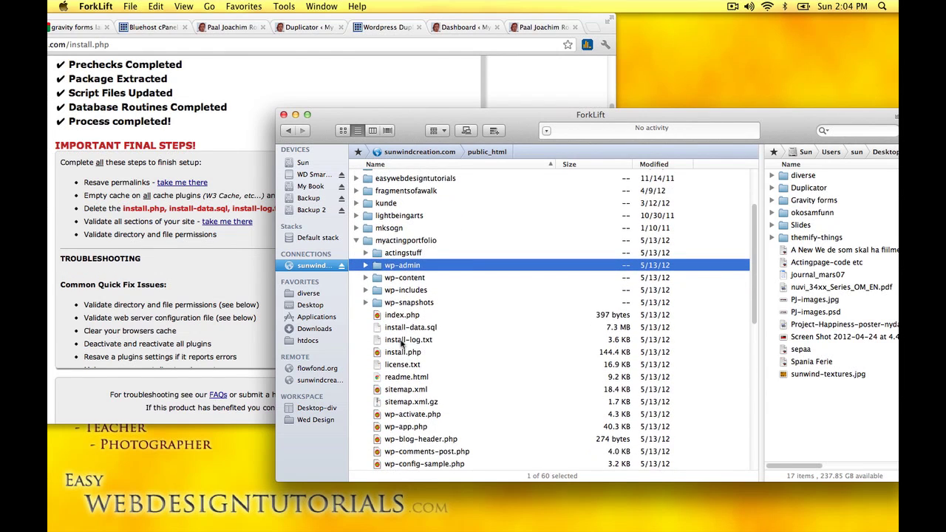
pyautogui.click(403, 327)
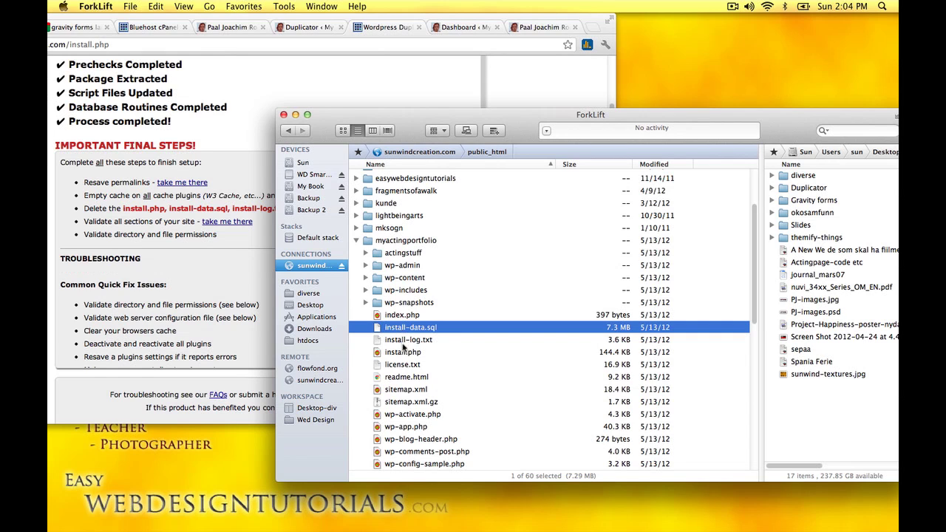
pyautogui.keyDown('super'); pyautogui.click(414, 353); pyautogui.keyUp('super')
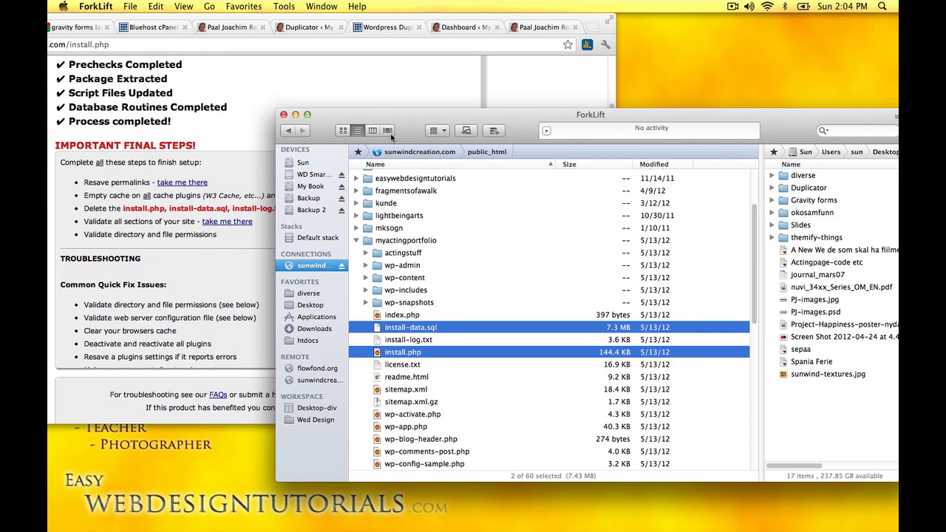
pyautogui.moveTo(396, 131); pyautogui.dragTo(434, 107)
pyautogui.keyDown('super'); pyautogui.click(447, 340); pyautogui.keyUp('super')
pyautogui.rightClick(428, 334)
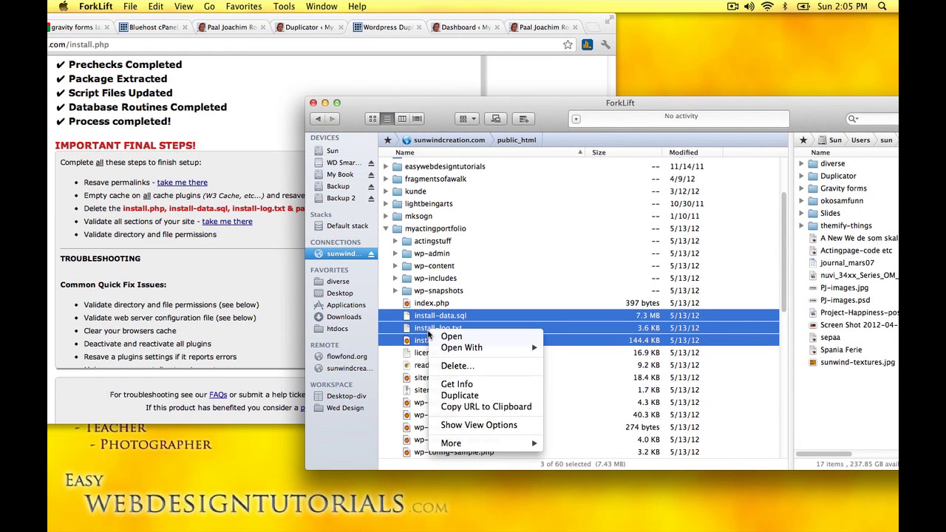
pyautogui.click(453, 367)
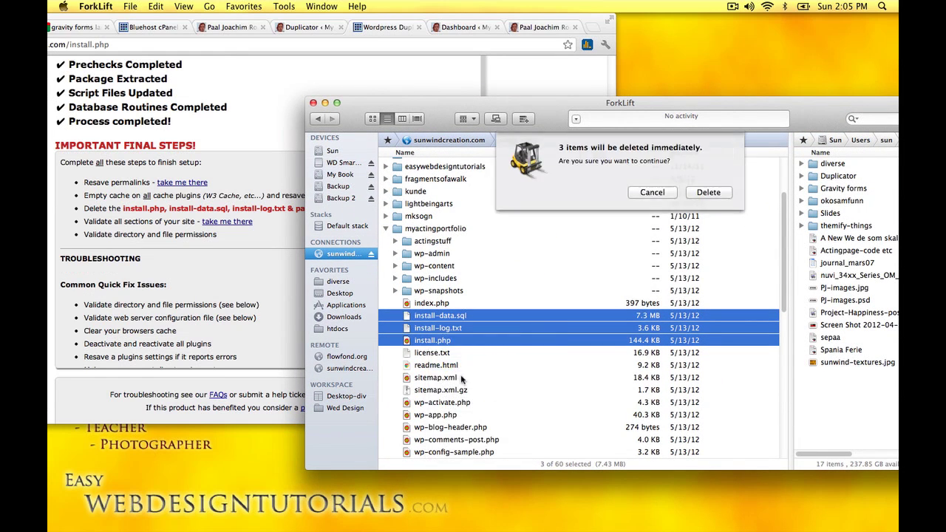
pyautogui.press('Return')
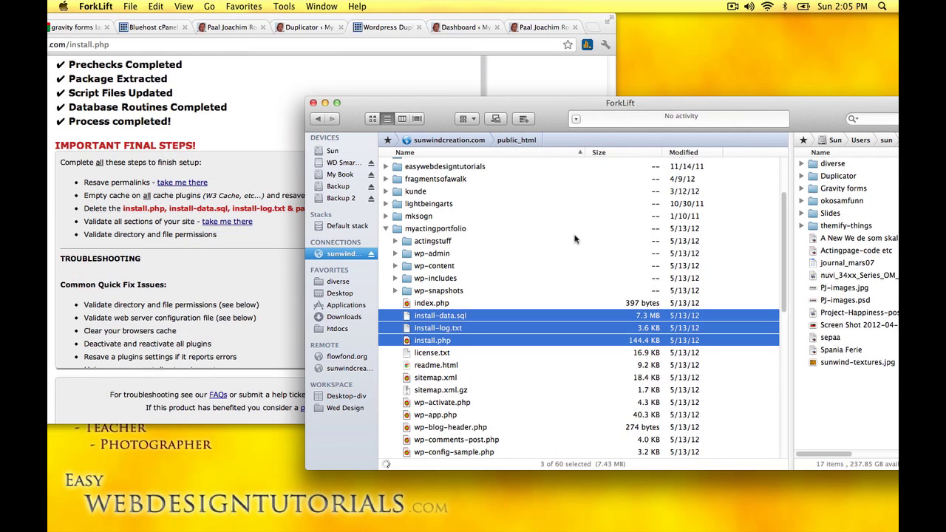
# Step: Open the live myactingportfolio.com homepage via the validation link, then return to the Dashboard
pyautogui.click(352, 80)
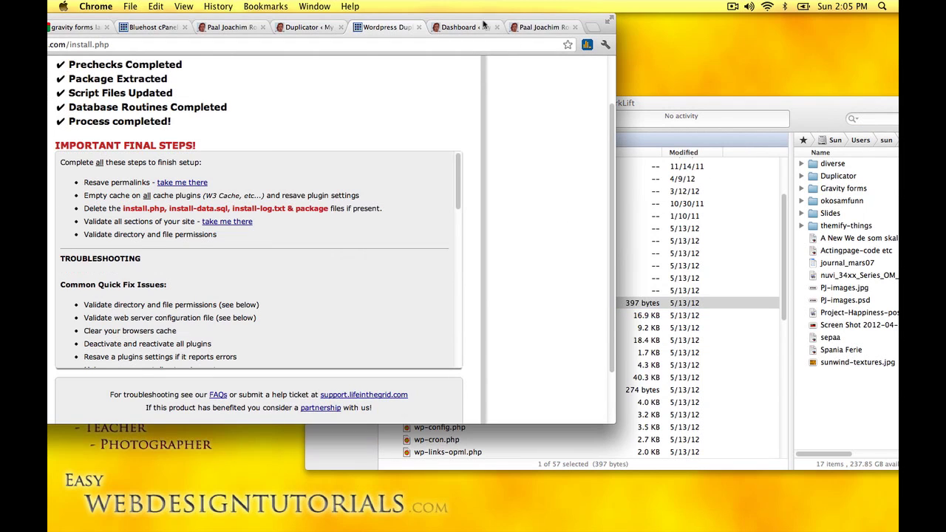
pyautogui.moveTo(478, 24); pyautogui.dragTo(644, 29)
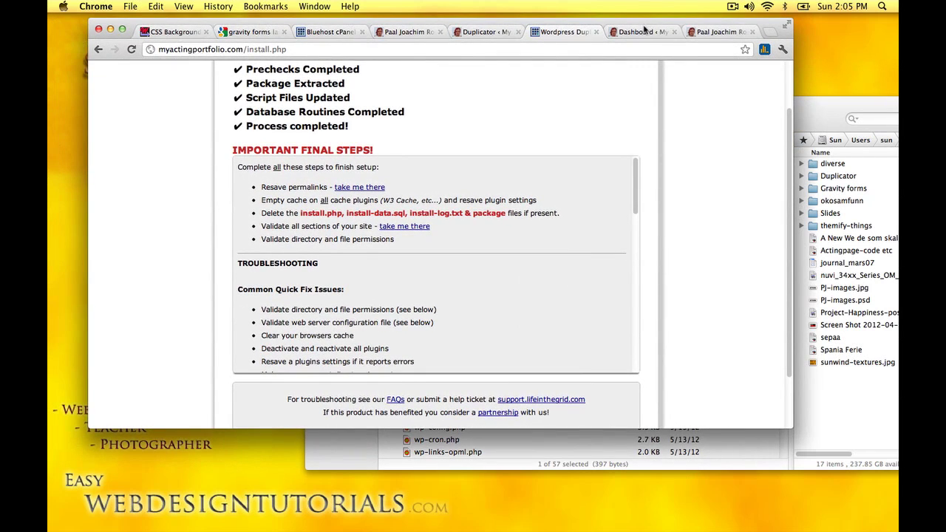
pyautogui.click(410, 229)
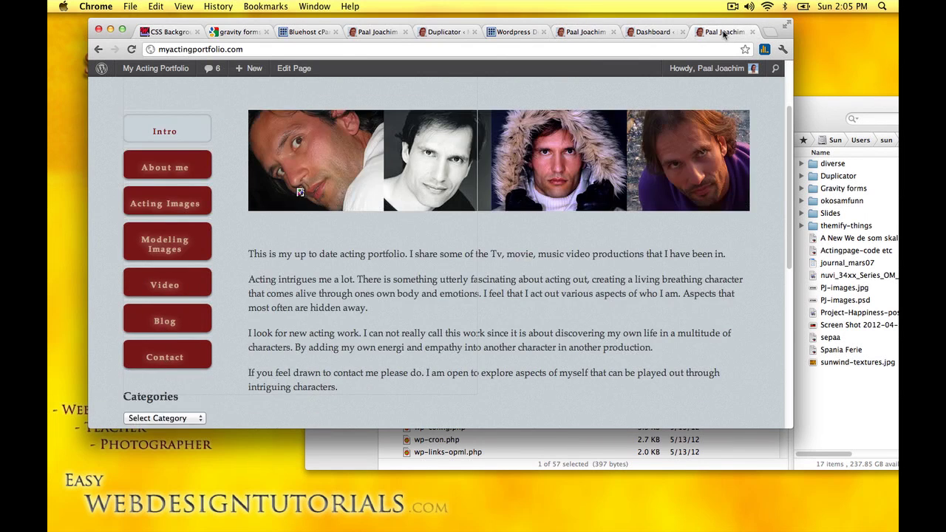
pyautogui.scroll(3, 564, 162)
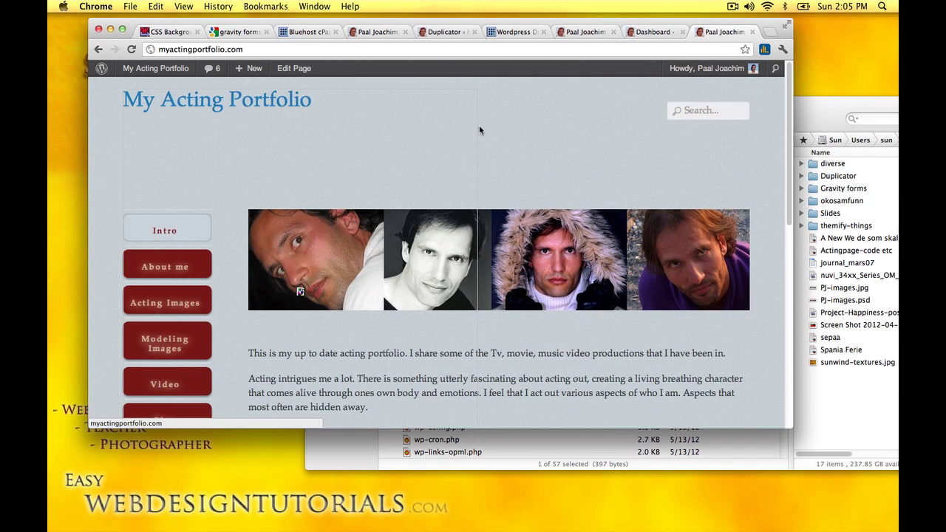
pyautogui.click(650, 33)
pyautogui.moveTo(110, 252)
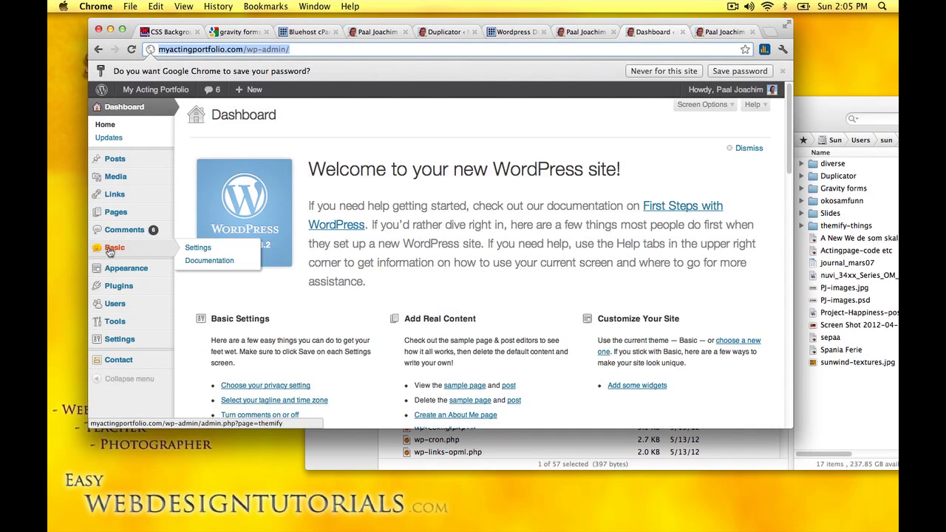
pyautogui.click(197, 248)
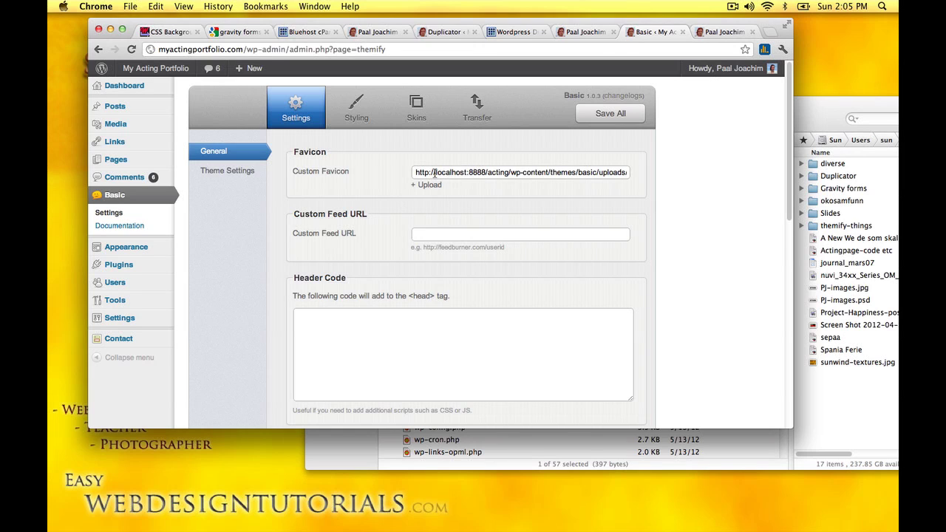
pyautogui.moveTo(242, 49); pyautogui.dragTo(150, 49)
pyautogui.press('super+c')
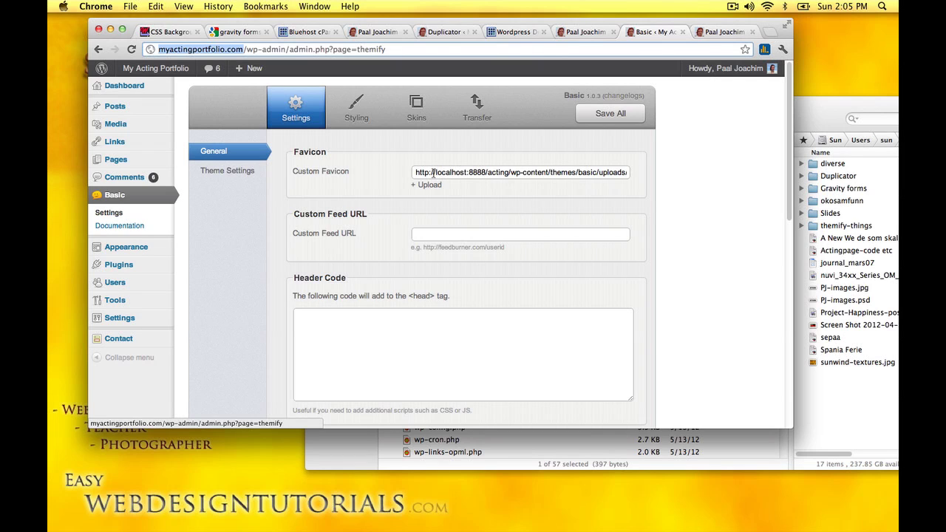
pyautogui.moveTo(435, 172); pyautogui.dragTo(481, 175)
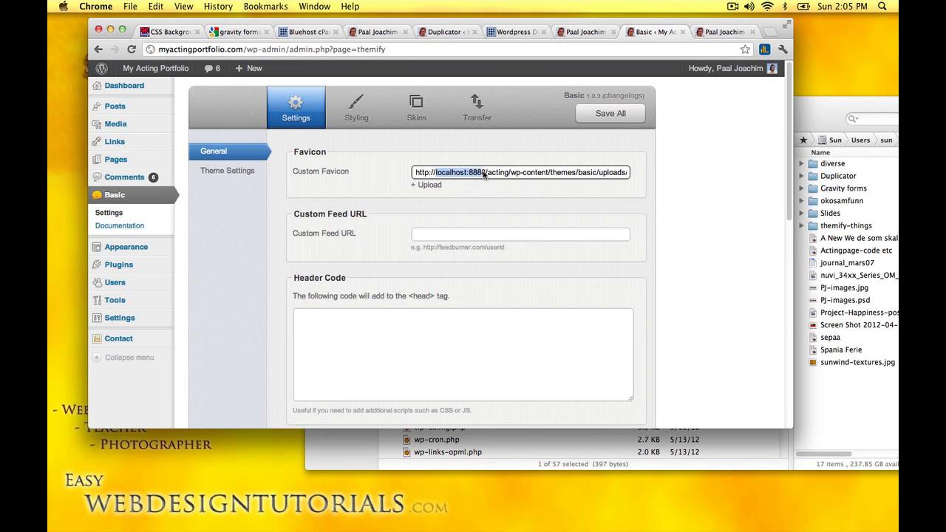
pyautogui.press('super+v')
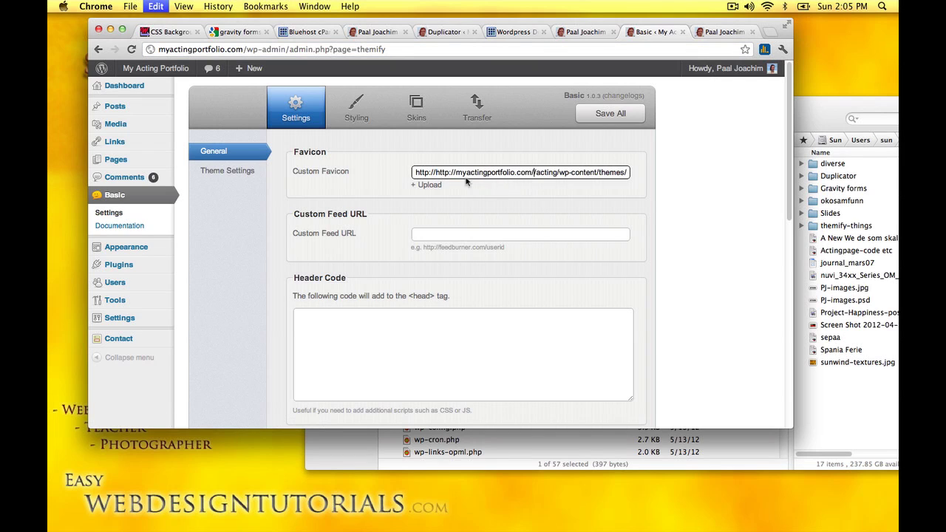
pyautogui.press('super+Left')
pyautogui.press('Delete')
pyautogui.press('Delete')
pyautogui.press('Delete')
pyautogui.press('Delete')
pyautogui.press('Delete')
pyautogui.press('Delete')
pyautogui.press('Delete')
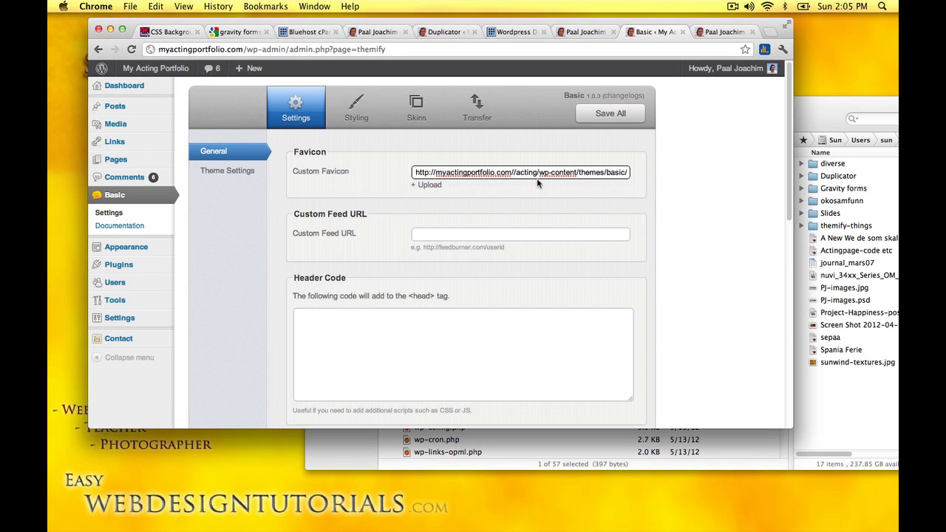
pyautogui.press('BackSpace')
pyautogui.click(603, 118)
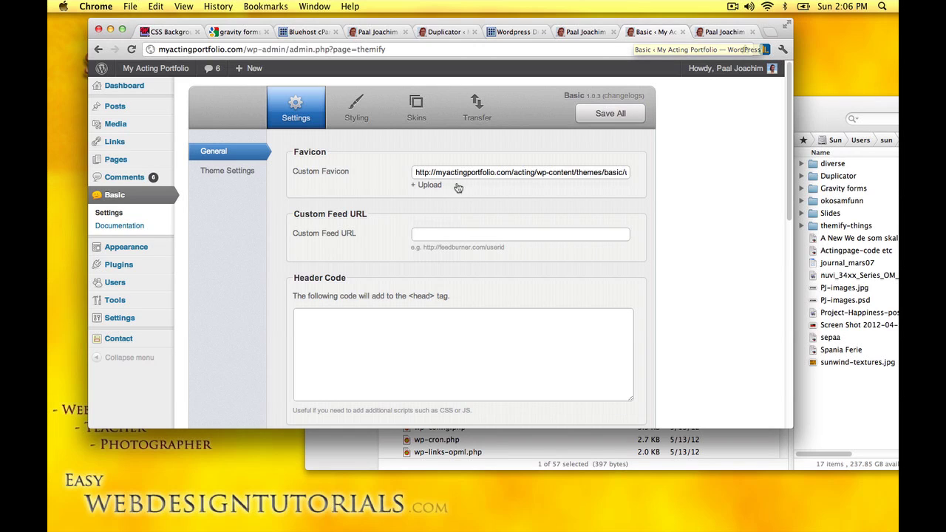
# Step: Open the Site Logo settings under Themify Styling and compare against the live site
pyautogui.click(355, 109)
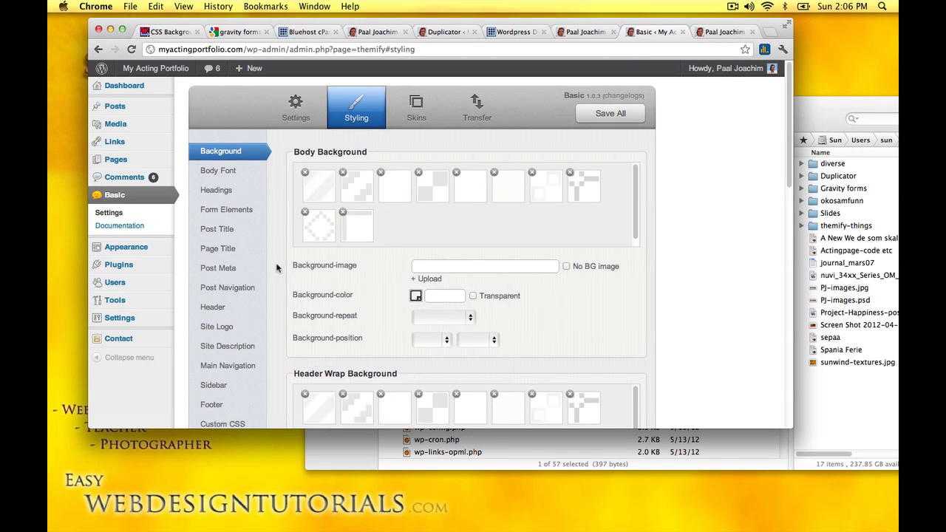
pyautogui.scroll(-1, 244, 295)
pyautogui.click(227, 317)
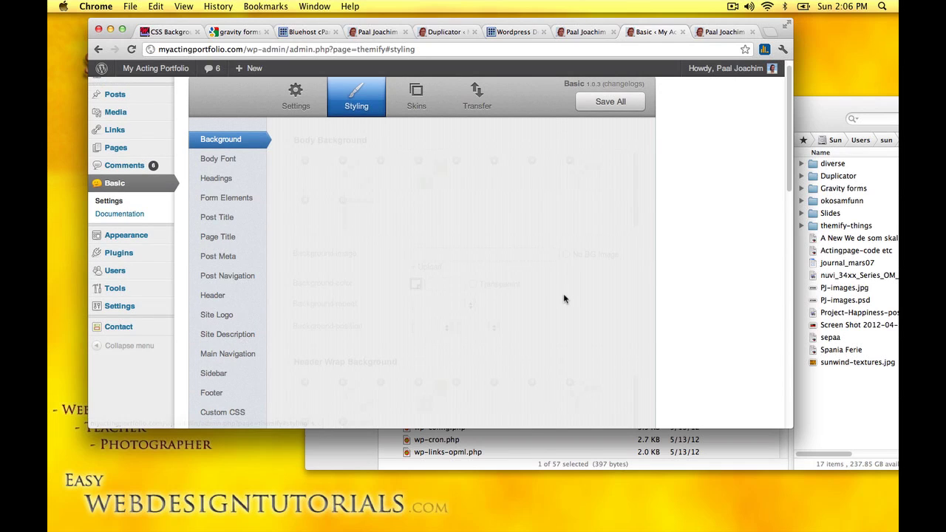
pyautogui.click(448, 229)
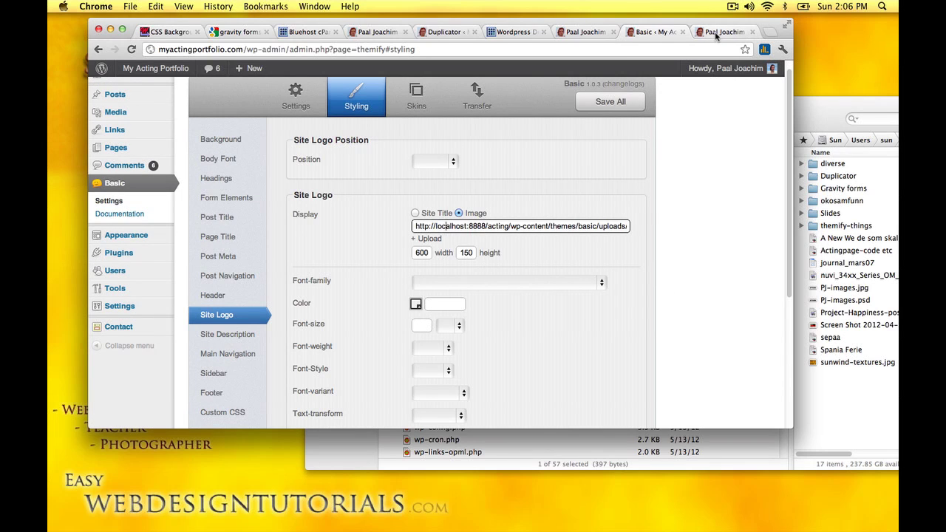
pyautogui.click(713, 33)
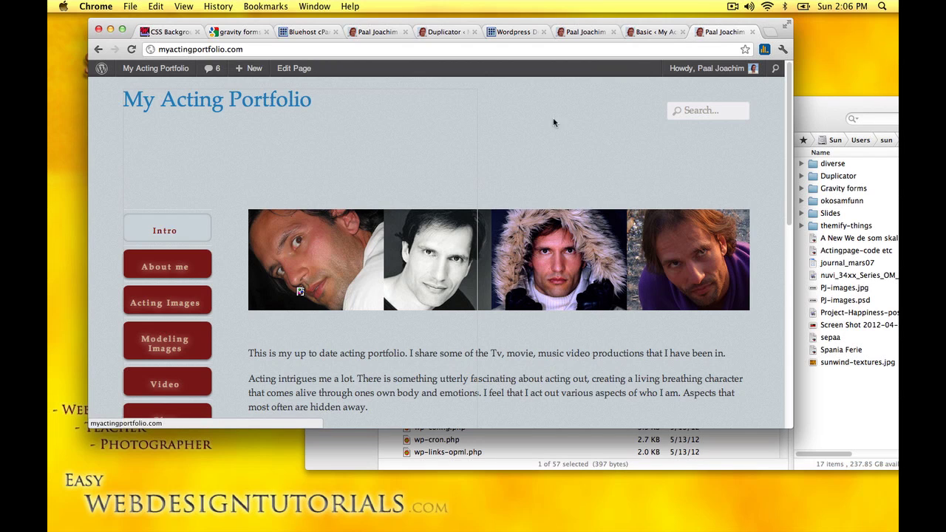
pyautogui.click(654, 32)
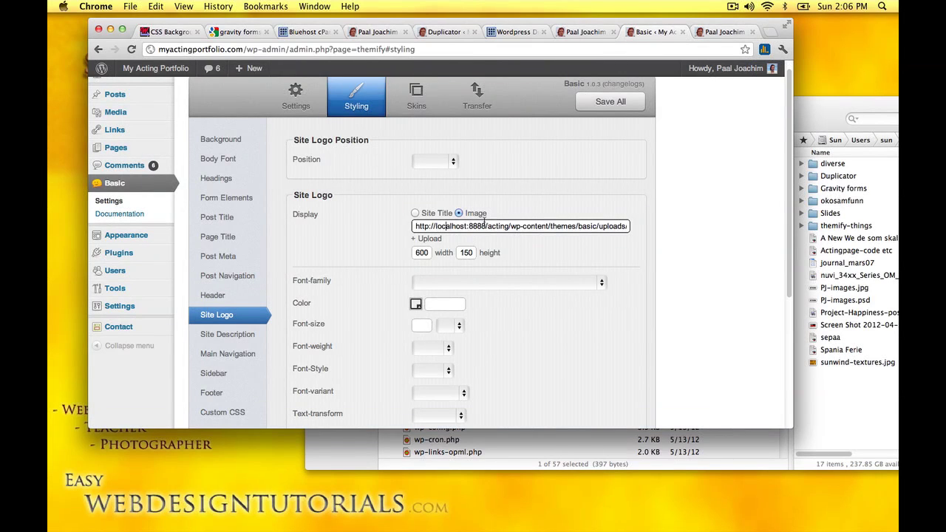
# Step: Replace localhost:8888 with myactingportfolio.com in the logo image URL, save, and reload the site
pyautogui.moveTo(436, 225); pyautogui.dragTo(486, 225)
pyautogui.press('super+v')
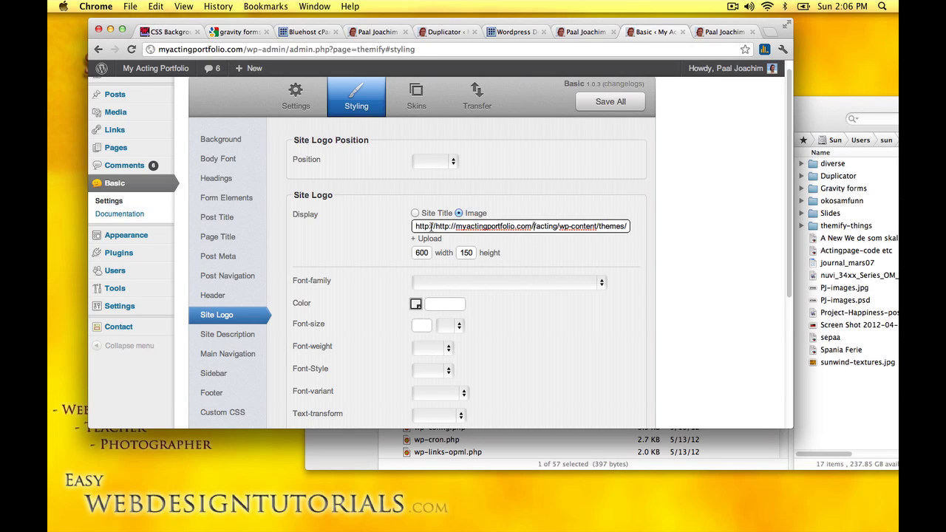
pyautogui.moveTo(435, 226); pyautogui.dragTo(377, 224)
pyautogui.press('BackSpace')
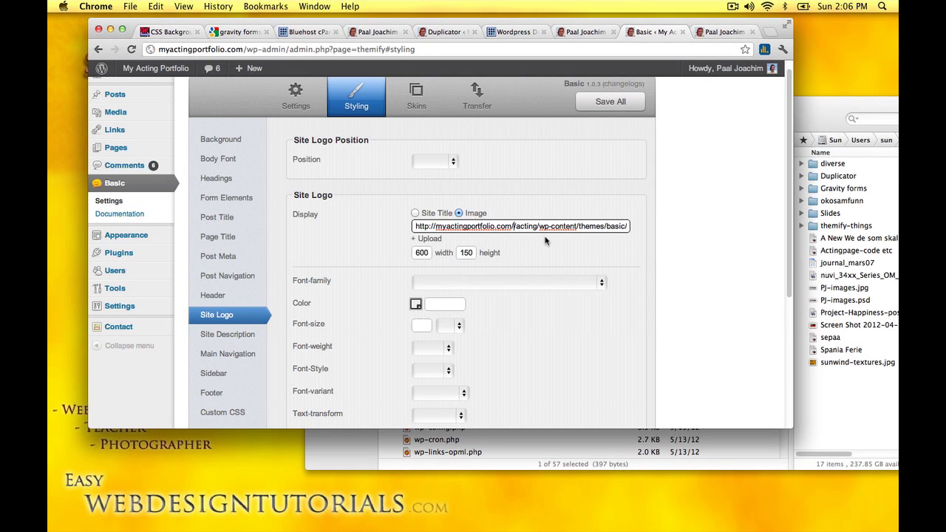
pyautogui.click(610, 102)
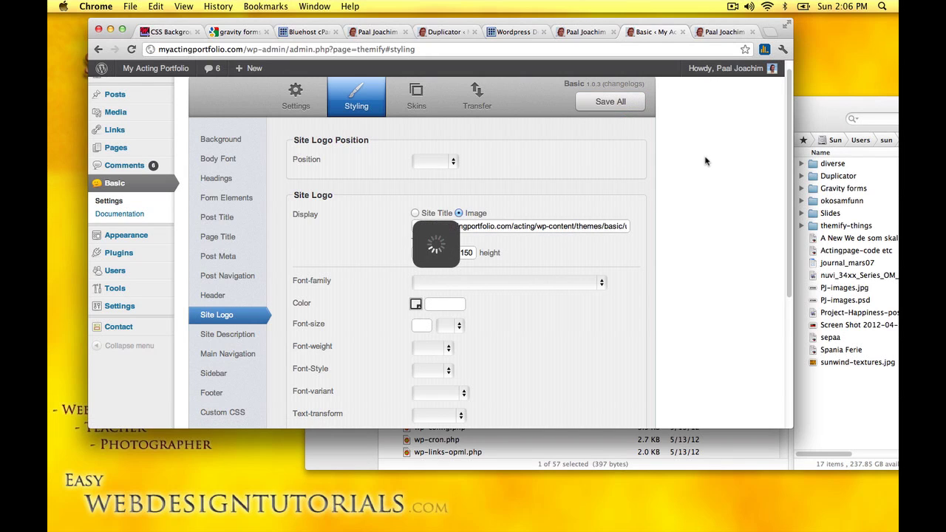
pyautogui.click(723, 32)
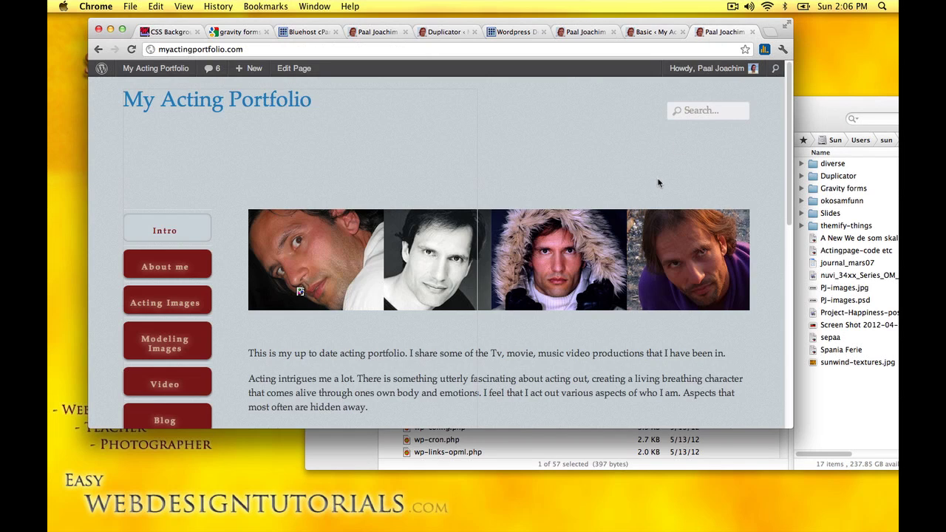
pyautogui.click(132, 49)
# Step: Upload my-acting-portfolio-header.png as the Basic theme's Site Logo and save all settings
pyautogui.click(637, 32)
pyautogui.click(454, 226)
pyautogui.click(430, 239)
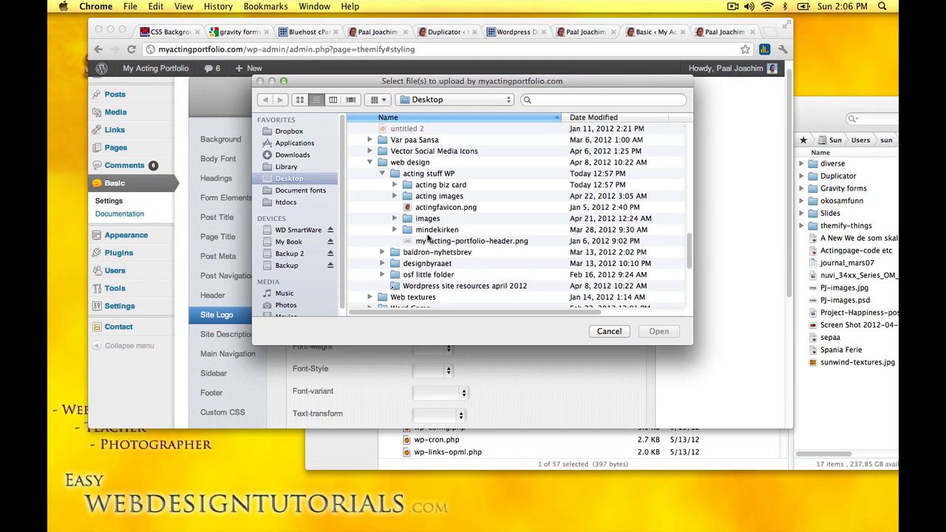
pyautogui.click(430, 243)
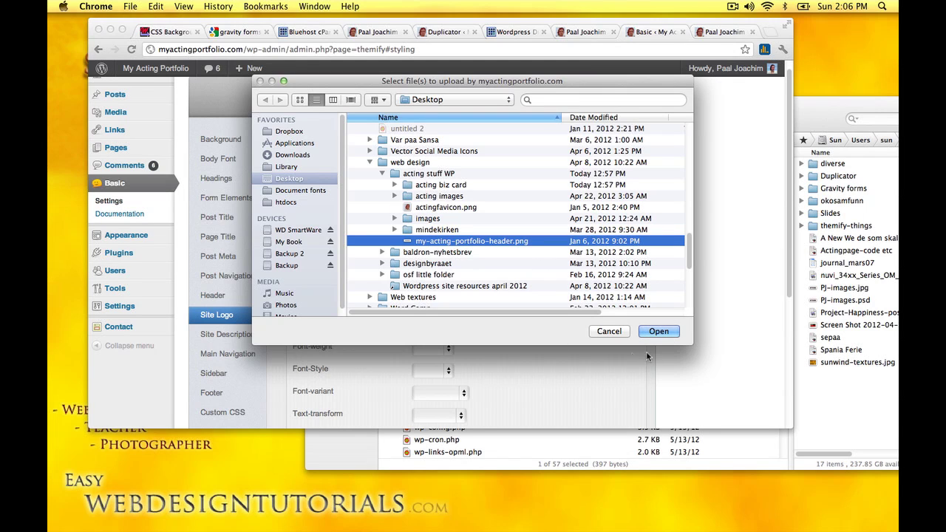
pyautogui.click(659, 332)
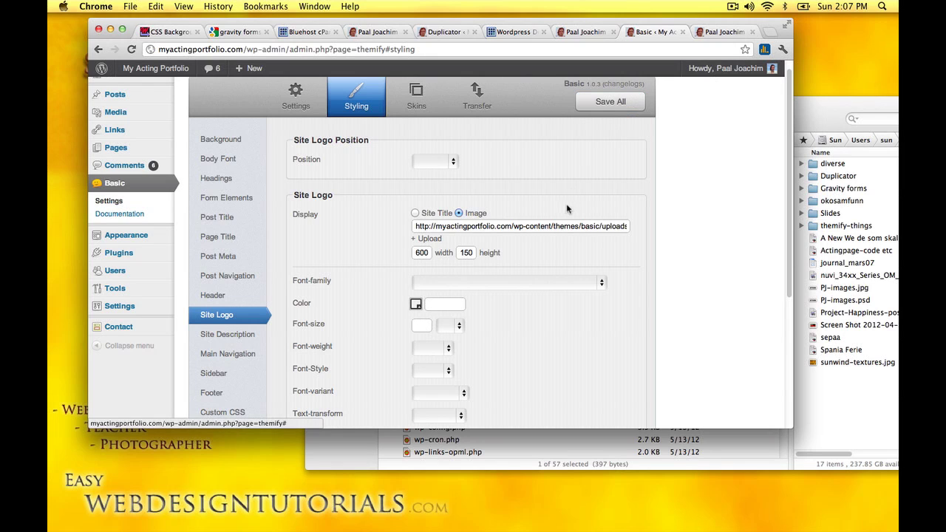
pyautogui.click(610, 103)
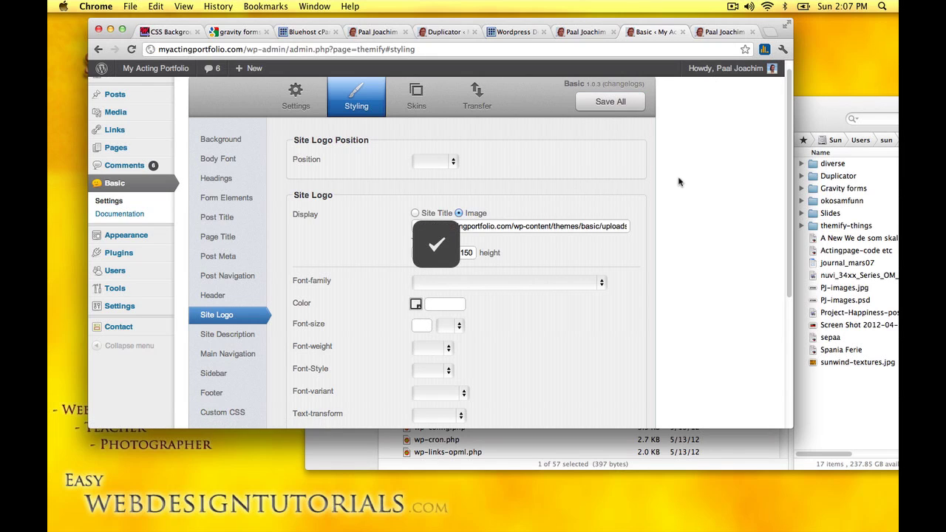
# Step: Reload the live myactingportfolio.com site and scroll down to check the restored banner
pyautogui.click(717, 32)
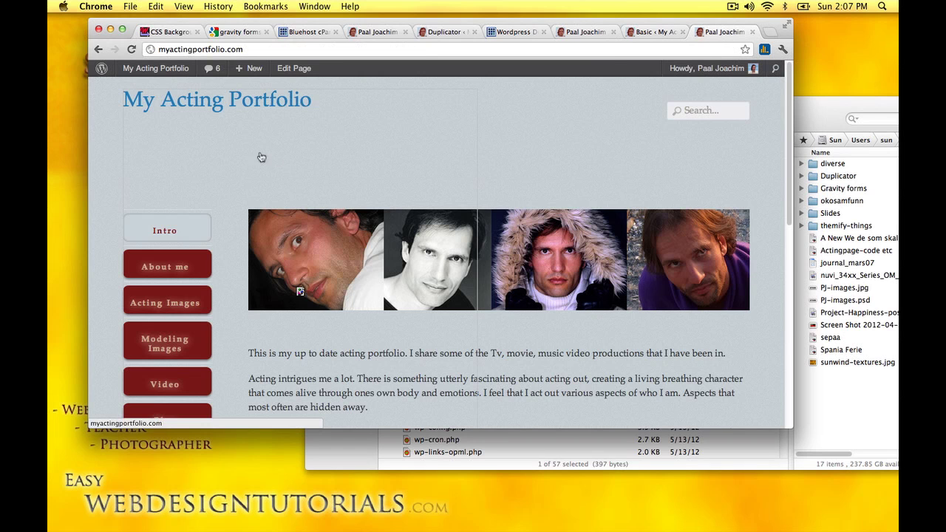
pyautogui.click(132, 49)
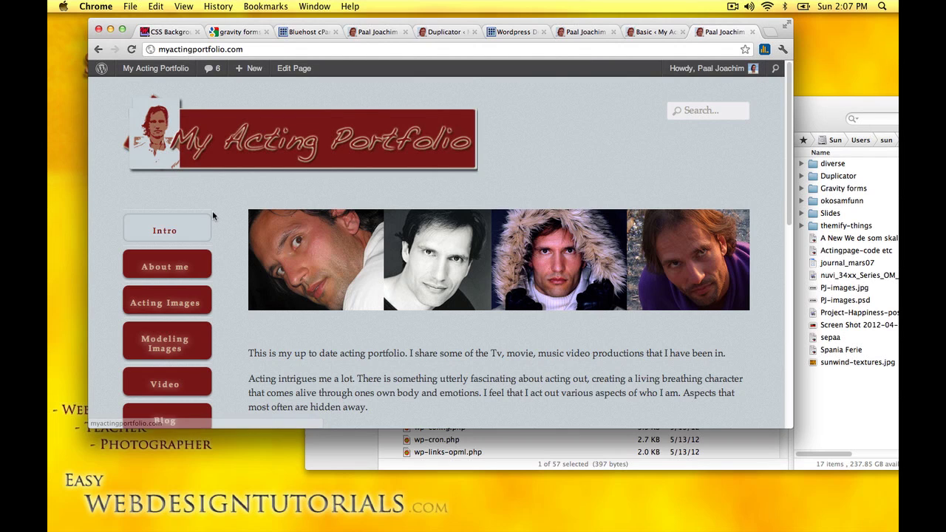
pyautogui.scroll(-1, 231, 225)
pyautogui.scroll(-1, 231, 225)
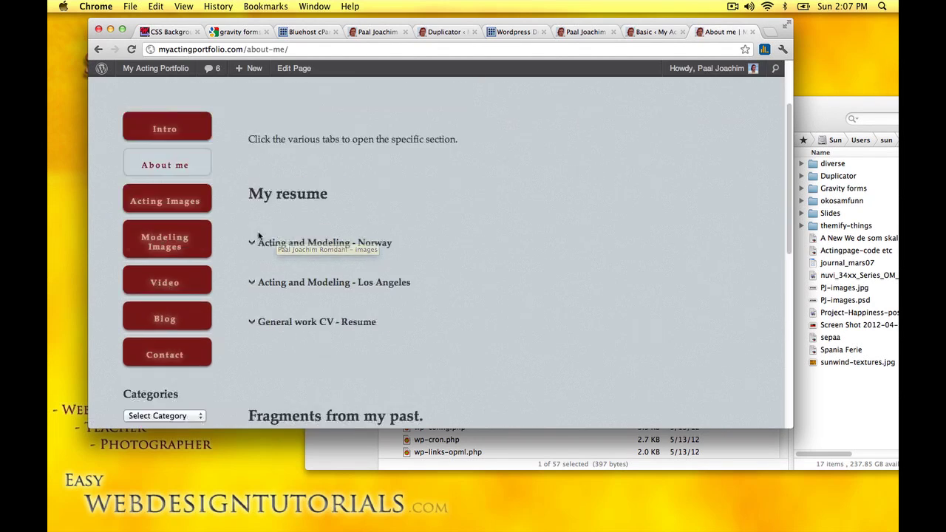
# Step: Browse the Acting Images page on the live site
pyautogui.click(179, 208)
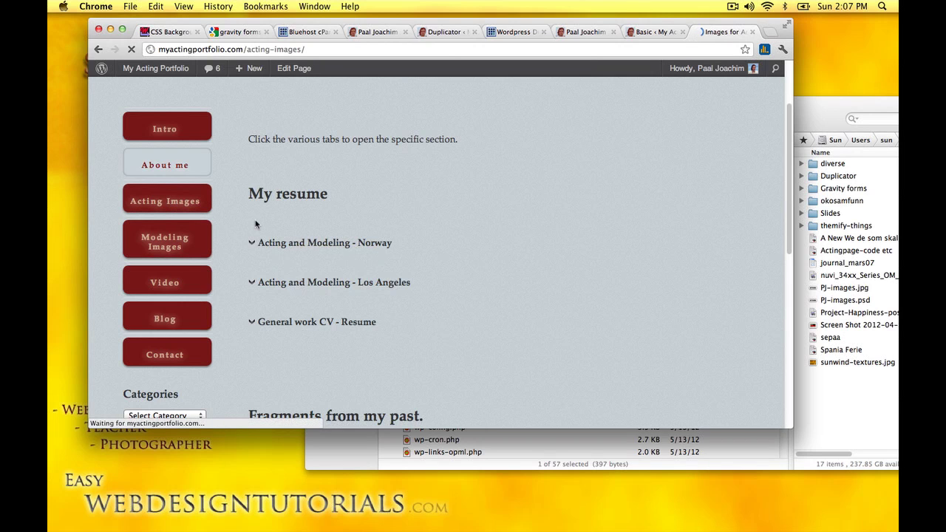
pyautogui.scroll(-10, 255, 223)
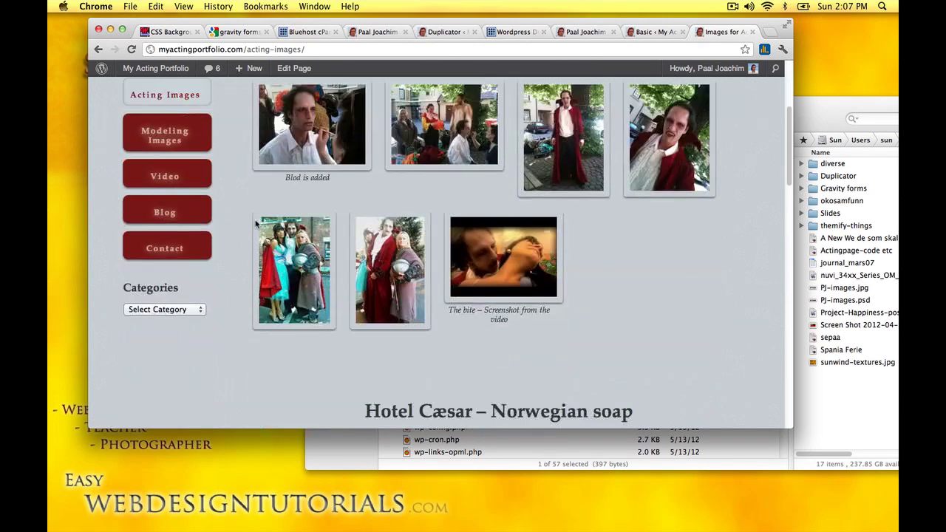
pyautogui.scroll(-5, 257, 223)
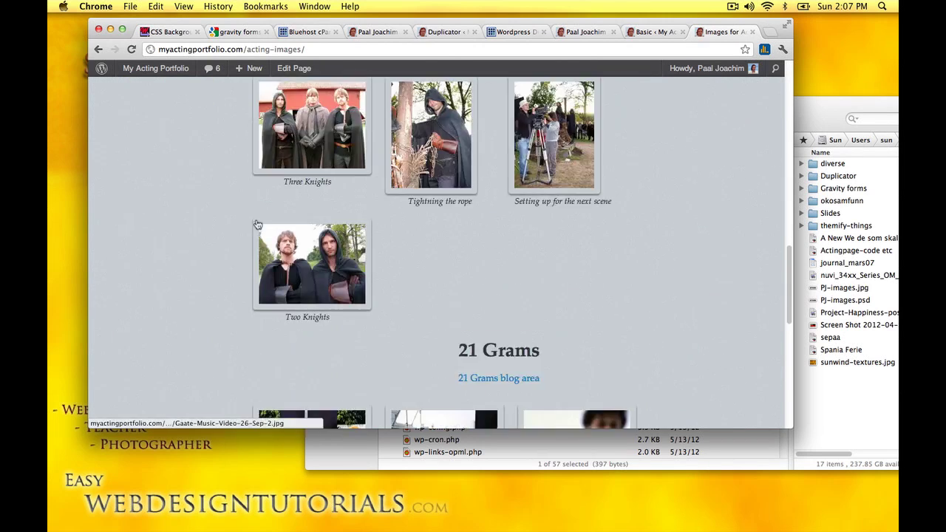
pyautogui.scroll(7, 257, 224)
pyautogui.scroll(5, 255, 218)
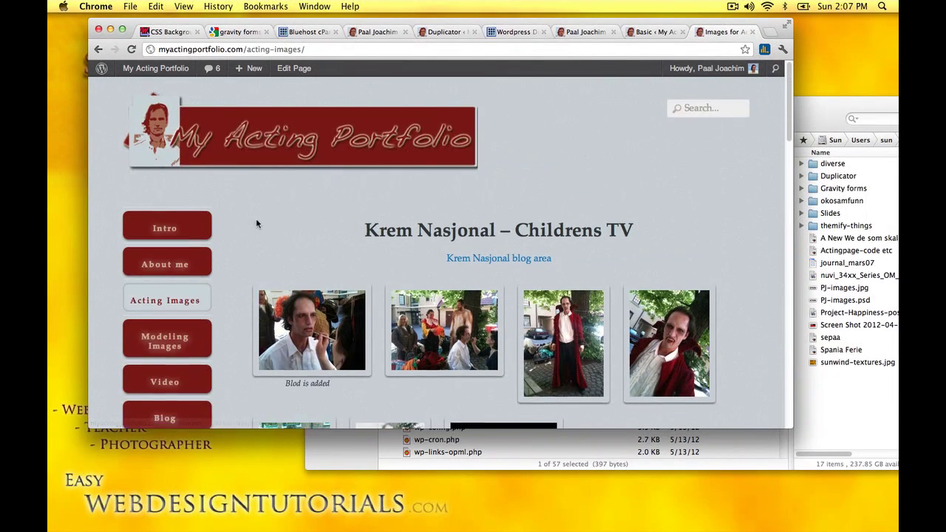
pyautogui.scroll(-2, 222, 226)
# Step: Look through the Modeling Images page, then the Video page with the Krem Nasjonal entry
pyautogui.click(179, 233)
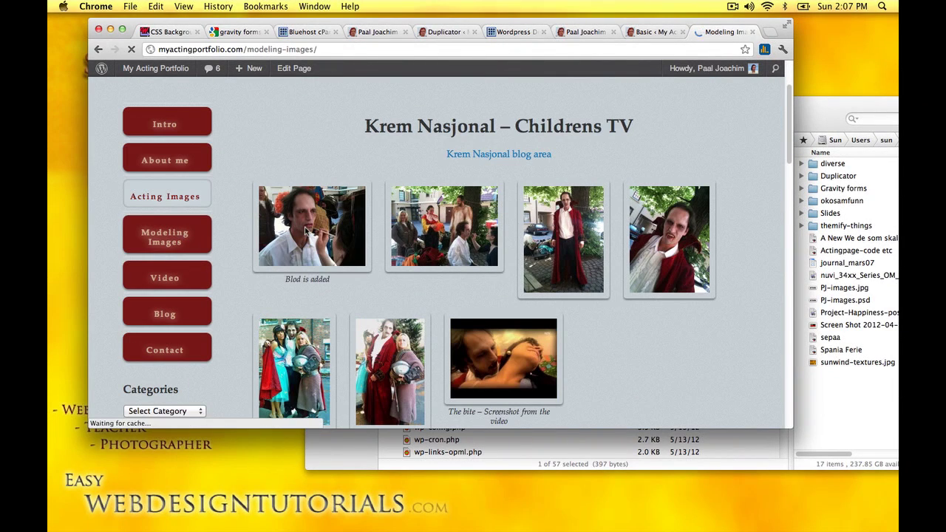
pyautogui.scroll(-20, 240, 225)
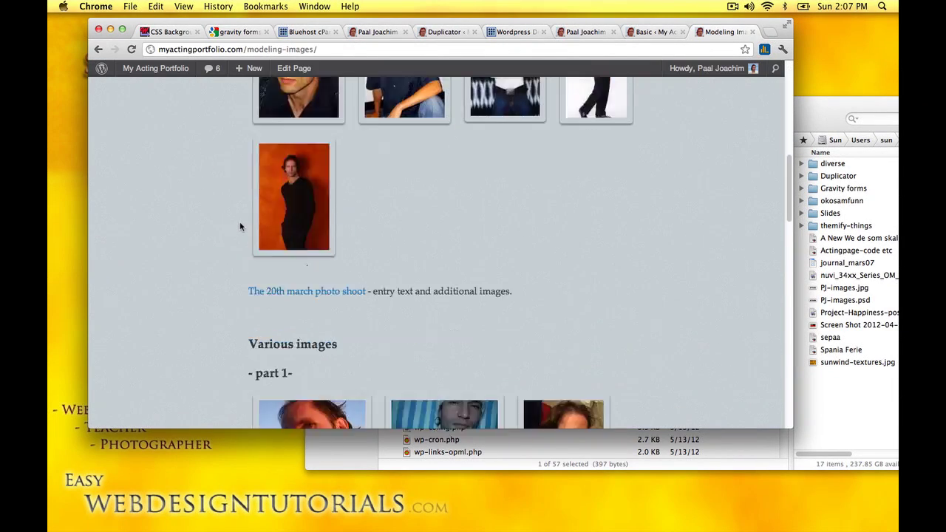
pyautogui.scroll(20, 240, 226)
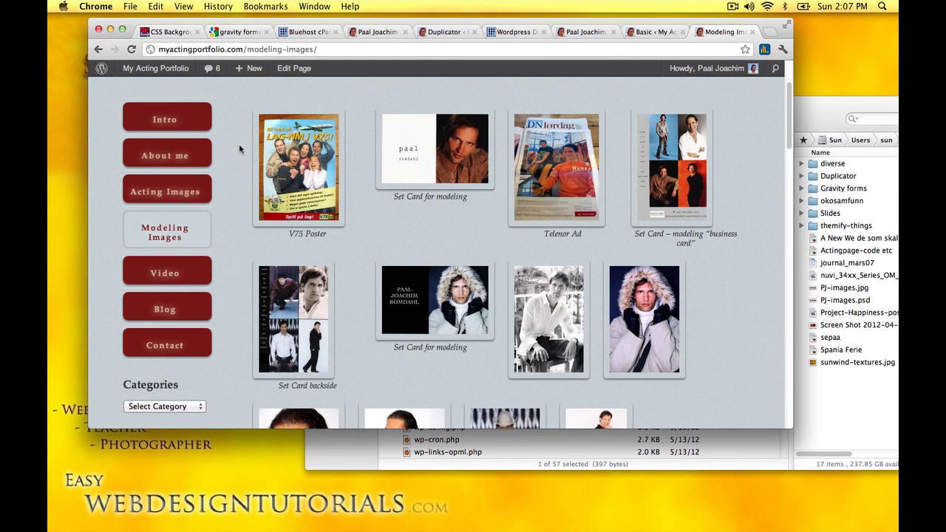
pyautogui.scroll(-2, 239, 144)
pyautogui.click(182, 191)
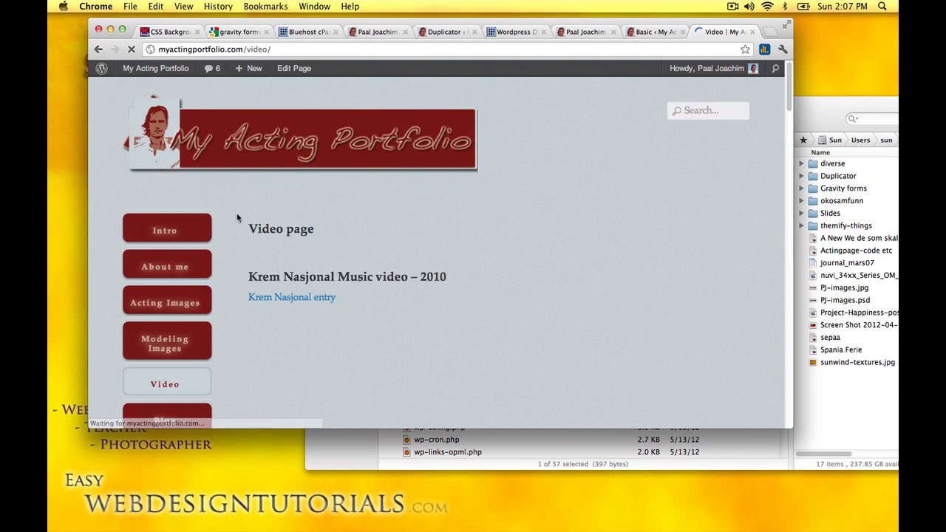
pyautogui.scroll(-10, 237, 217)
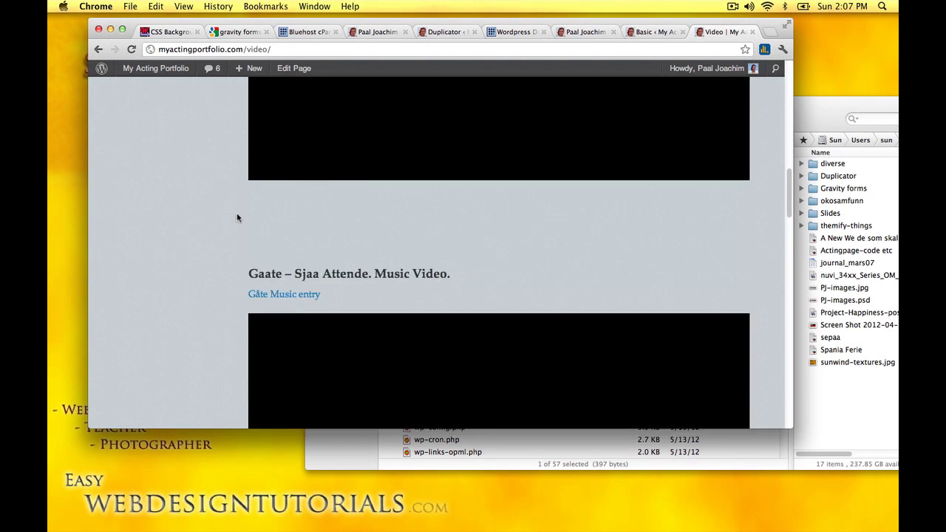
pyautogui.scroll(10, 237, 217)
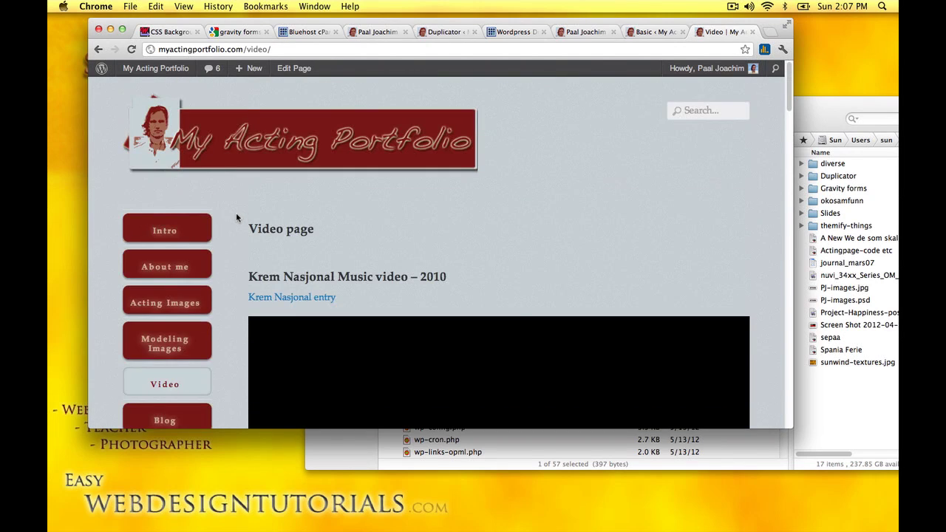